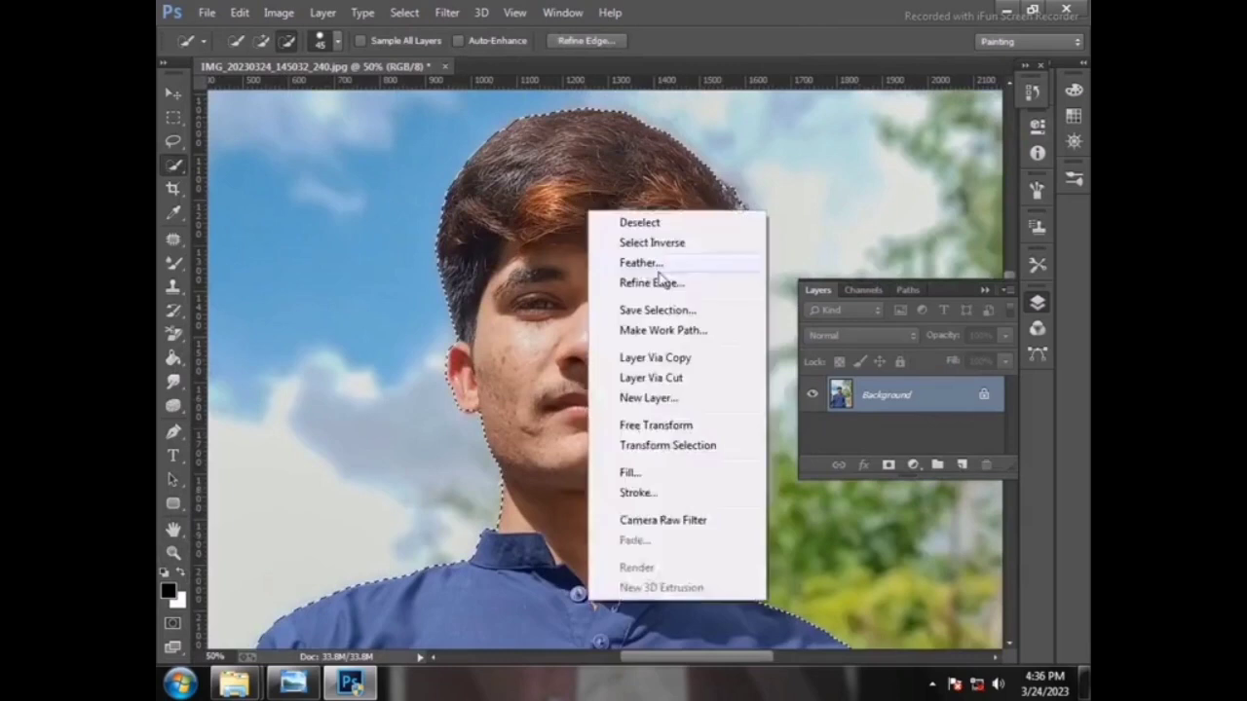
Step: Feather the selection around the man and refine its edge along the hair
{"action": "left_click", "coordinate": [640, 256]}
{"action": "key", "text": "Return"}
{"action": "right_click", "coordinate": [637, 259]}
{"action": "left_click", "coordinate": [681, 329]}
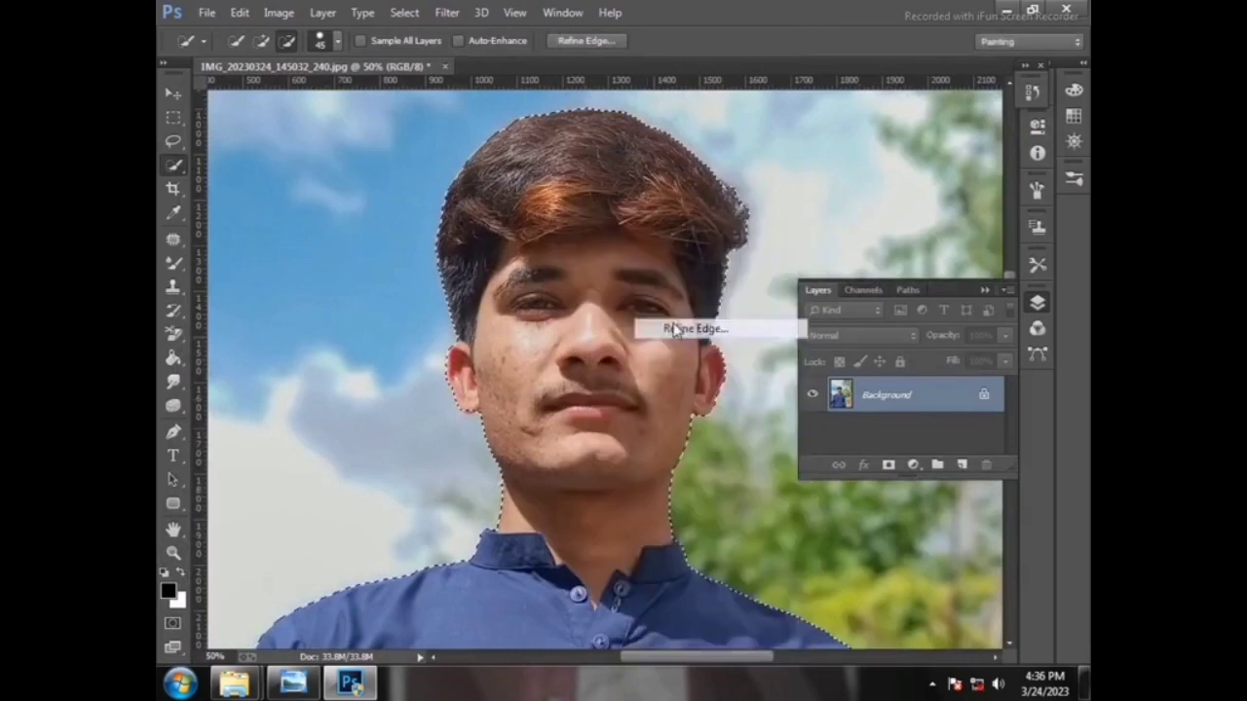
{"action": "mouse_move", "coordinate": [446, 211]}
{"action": "left_mouse_down"}
{"action": "mouse_move", "coordinate": [517, 139]}
{"action": "mouse_move", "coordinate": [611, 122]}
{"action": "mouse_move", "coordinate": [701, 165]}
{"action": "mouse_move", "coordinate": [739, 200]}
{"action": "mouse_move", "coordinate": [741, 238]}
{"action": "left_mouse_up"}
{"action": "mouse_move", "coordinate": [719, 175]}
{"action": "left_mouse_down"}
{"action": "mouse_move", "coordinate": [745, 234]}
{"action": "mouse_move", "coordinate": [687, 242]}
{"action": "left_mouse_up"}
{"action": "key", "text": "Return"}
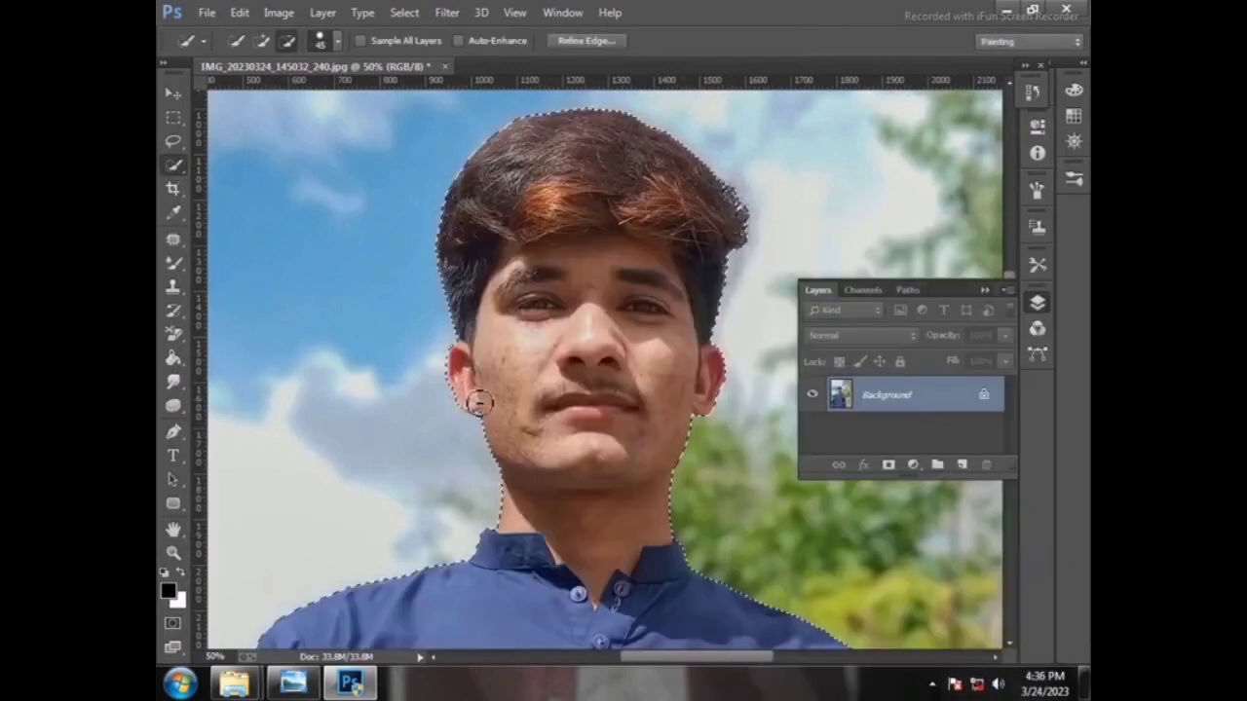
Step: Fit the whole photo in view and invert the selection to cover the background
{"action": "scroll", "coordinate": [470, 437], "scroll_direction": "down", "scroll_amount": 10}
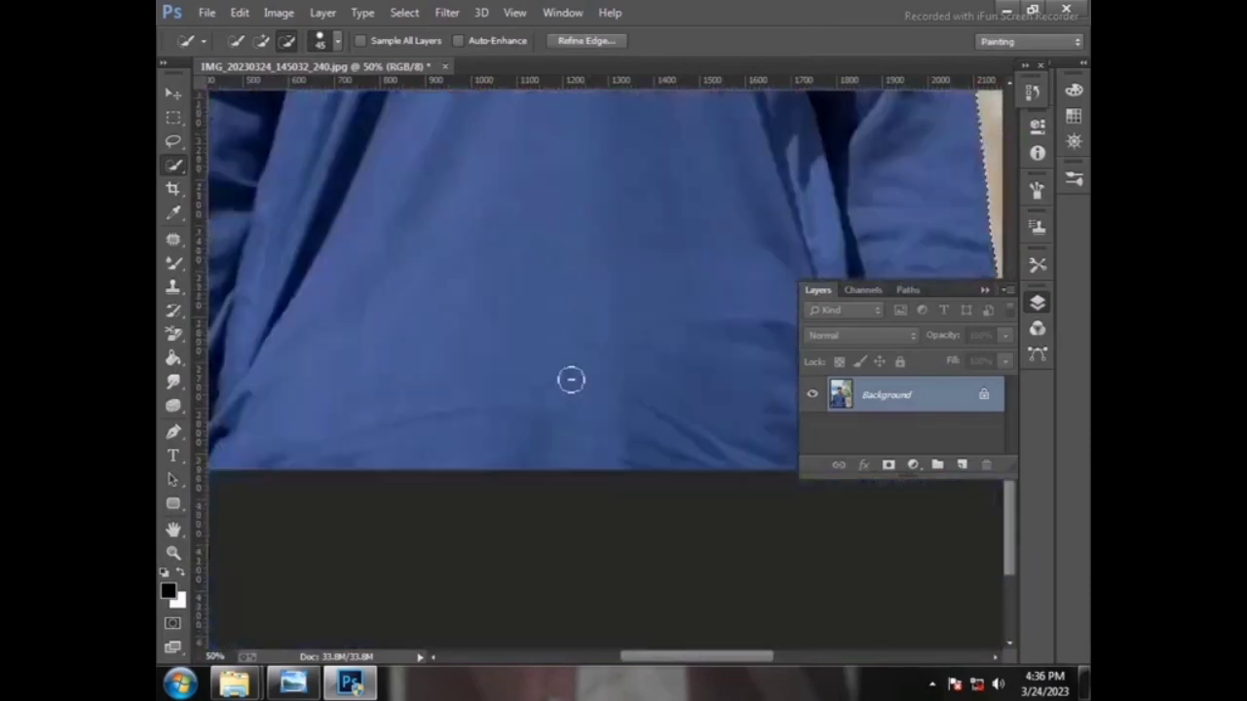
{"action": "left_click", "coordinate": [174, 554]}
{"action": "right_click", "coordinate": [425, 317]}
{"action": "left_click", "coordinate": [468, 347]}
{"action": "right_click", "coordinate": [495, 320]}
{"action": "left_click", "coordinate": [602, 332]}
Step: Open the background in the Camera Raw Filter and set contrast to +13, highlights to -100 and shadows to -34
{"action": "left_click", "coordinate": [447, 12]}
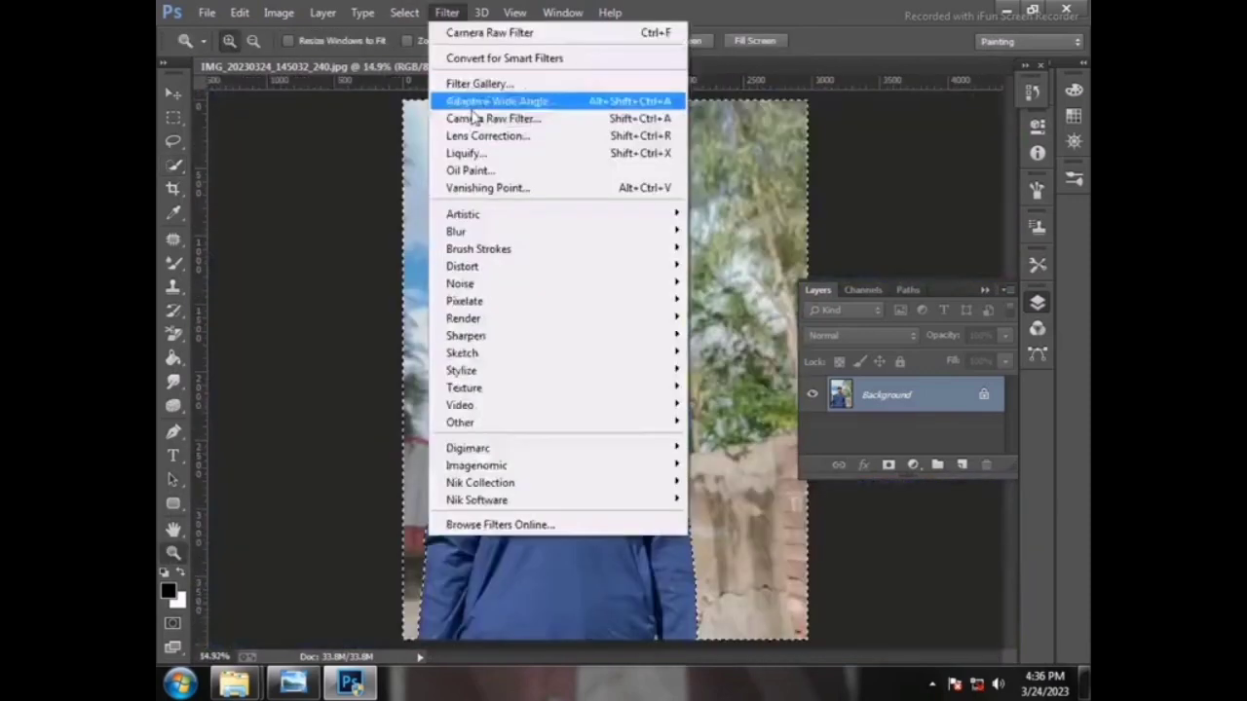
{"action": "left_click", "coordinate": [487, 117]}
{"action": "left_click_drag", "start_coordinate": [950, 402], "coordinate": [841, 431]}
{"action": "left_click_drag", "start_coordinate": [951, 458], "coordinate": [914, 458]}
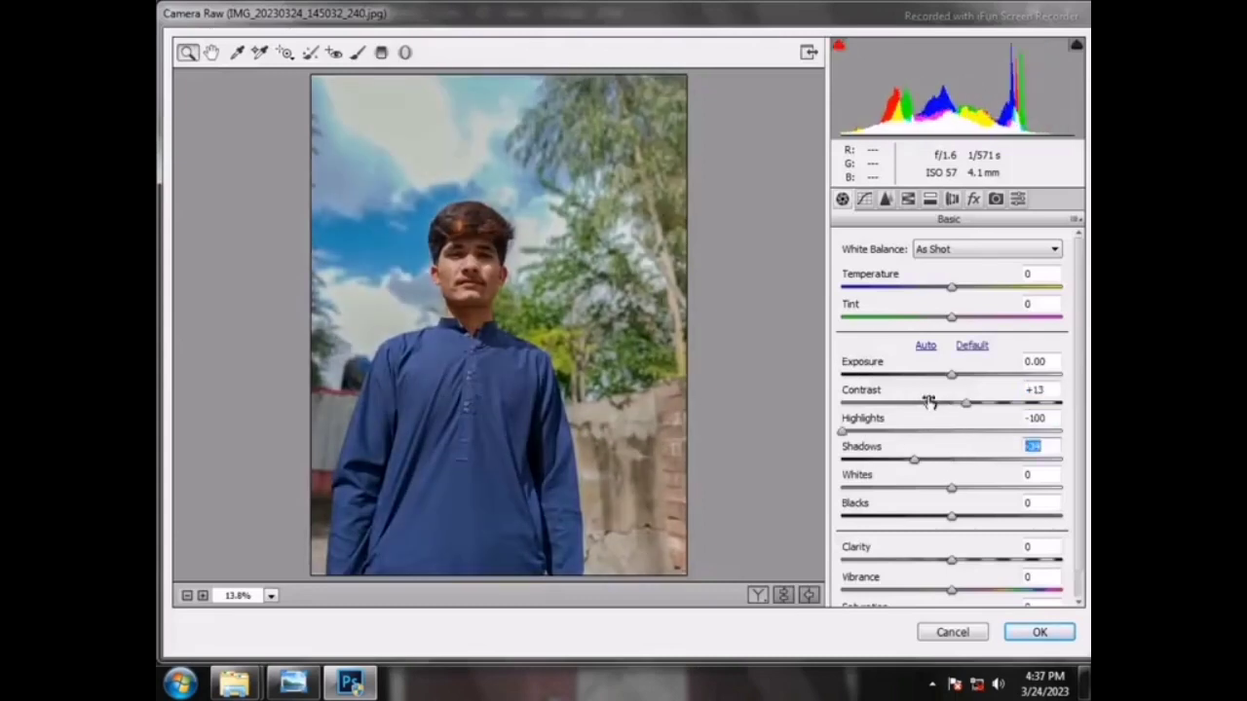
Step: Shift the background's Yellows hue towards green, raise the Blues saturation and apply the Camera Raw adjustments
{"action": "left_click", "coordinate": [908, 199]}
{"action": "left_click", "coordinate": [850, 270]}
{"action": "left_click_drag", "start_coordinate": [956, 389], "coordinate": [1005, 390]}
{"action": "left_click", "coordinate": [903, 271]}
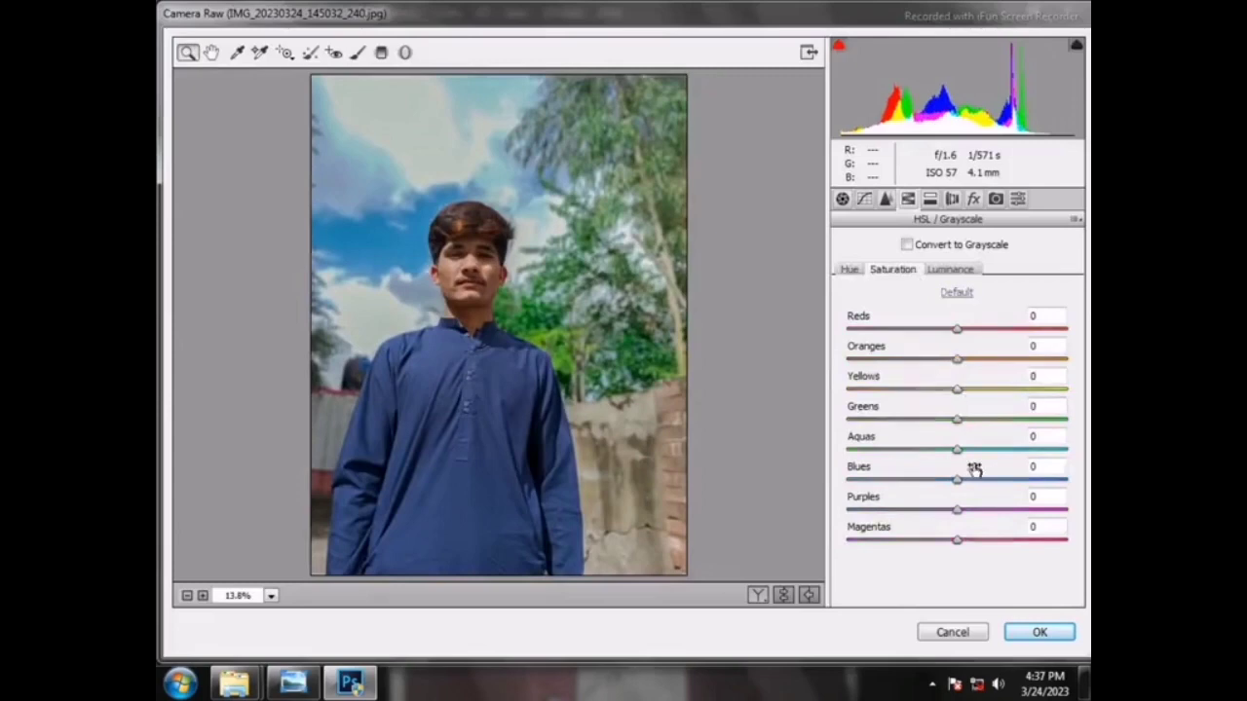
{"action": "left_click_drag", "start_coordinate": [974, 476], "coordinate": [1000, 475]}
{"action": "key", "text": "Return"}
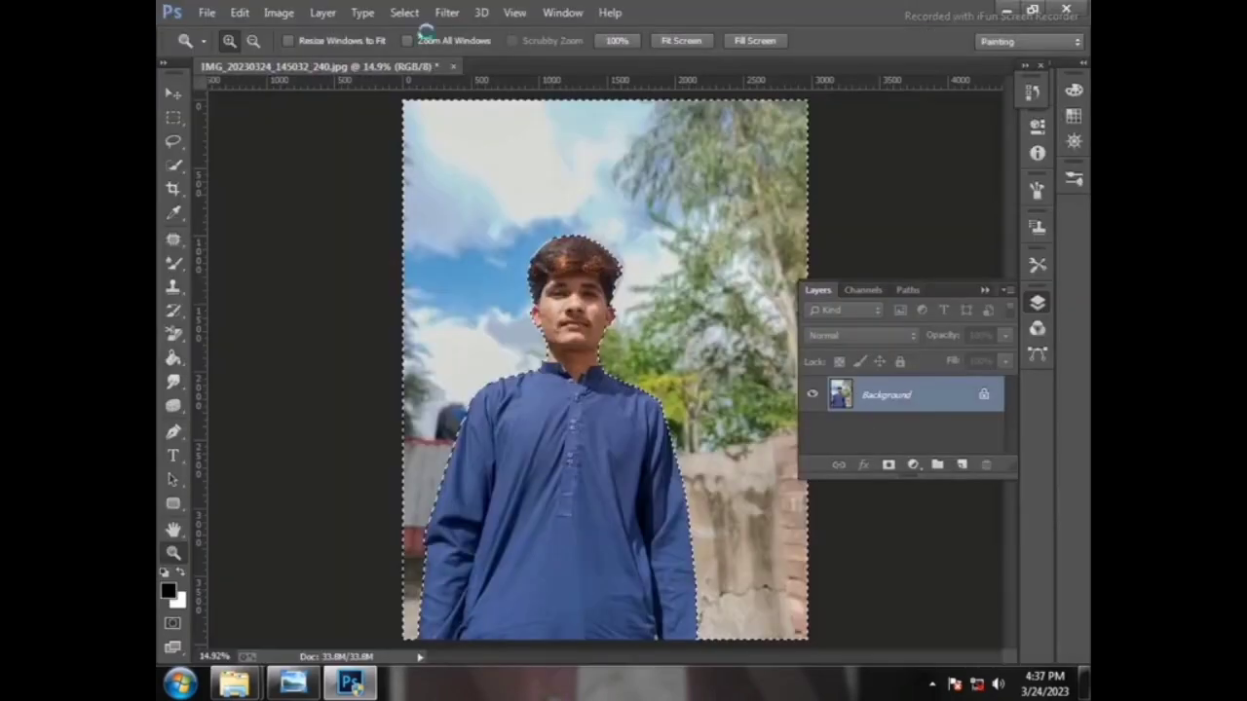
Step: Switch to the Quick Selection tool and invert the selection back to the man
{"action": "left_click", "coordinate": [446, 13]}
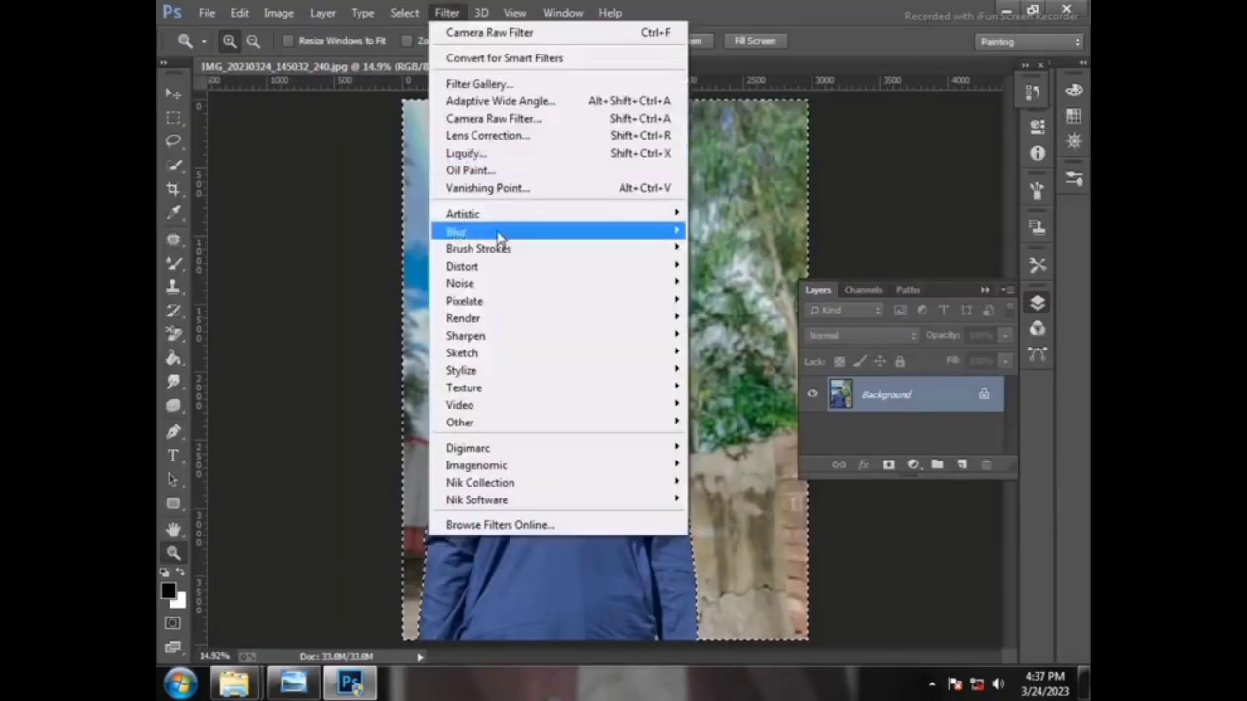
{"action": "right_click", "coordinate": [717, 148]}
{"action": "left_click", "coordinate": [670, 172]}
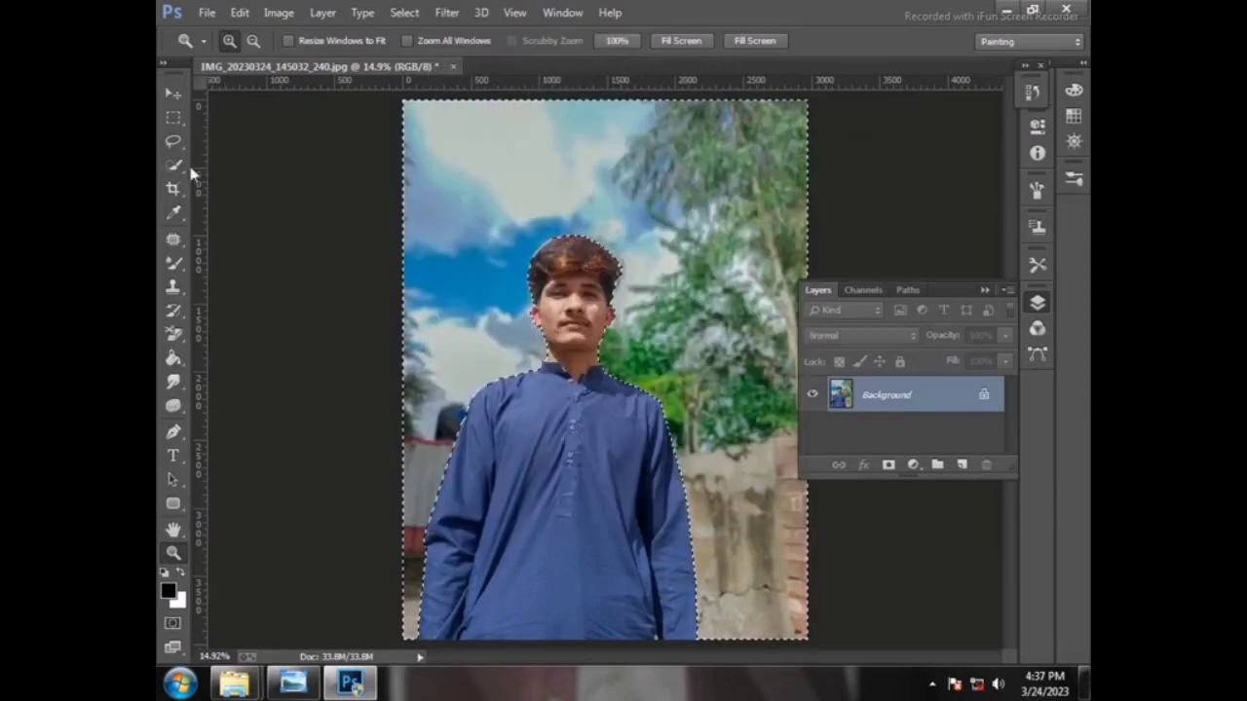
{"action": "left_click", "coordinate": [174, 166]}
{"action": "right_click", "coordinate": [479, 107]}
{"action": "left_click", "coordinate": [546, 142]}
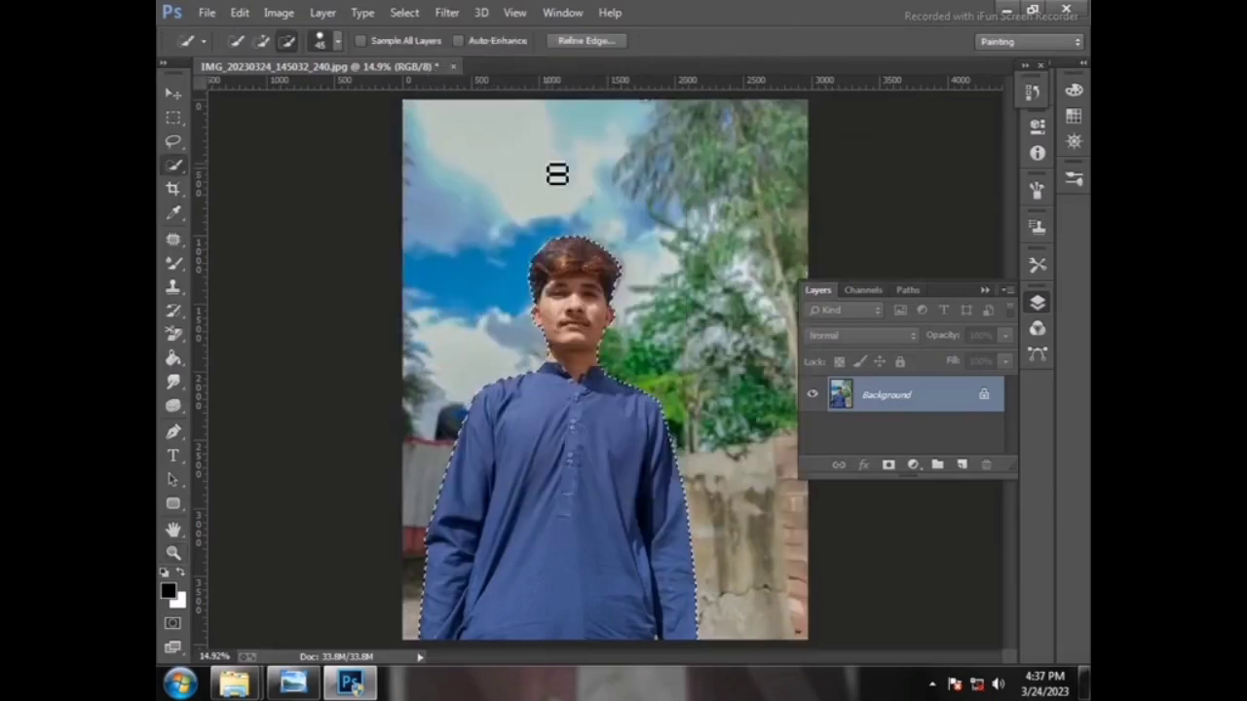
Step: Apply a Lens Blur to the background behind the man
{"action": "right_click", "coordinate": [557, 173]}
{"action": "left_click", "coordinate": [446, 13]}
{"action": "mouse_move", "coordinate": [514, 231]}
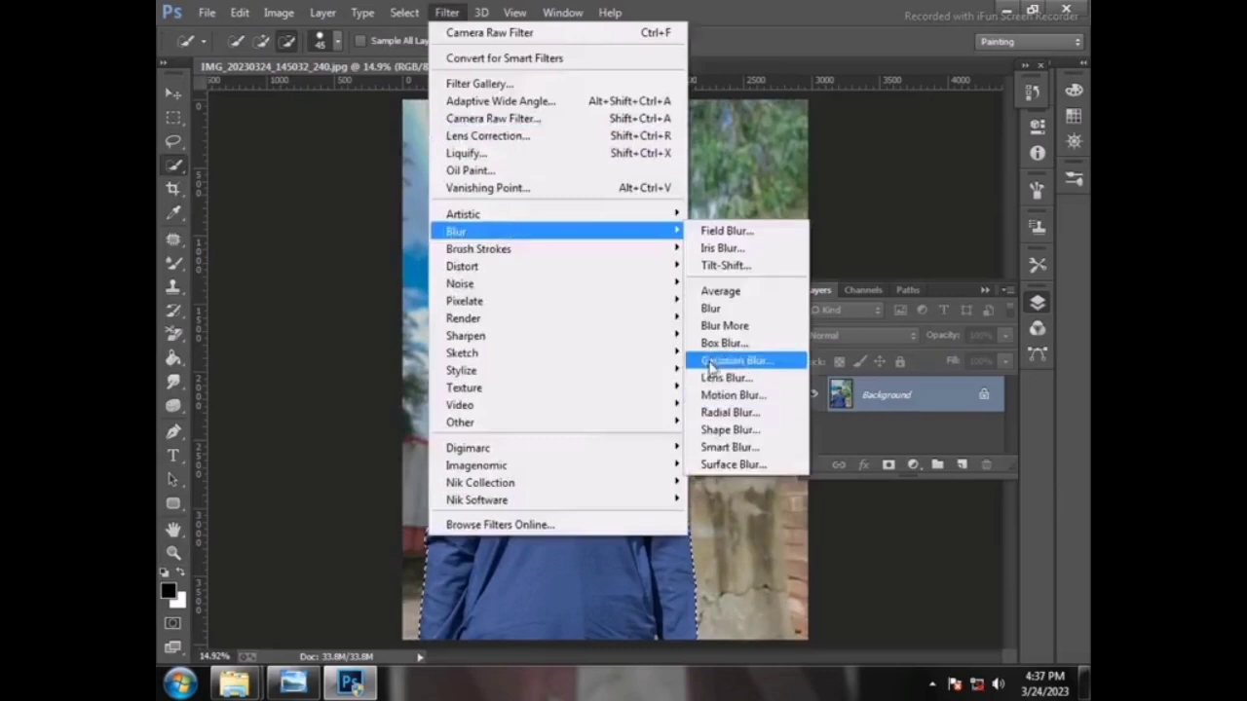
{"action": "left_click", "coordinate": [723, 377]}
{"action": "left_click_drag", "start_coordinate": [938, 314], "coordinate": [956, 314]}
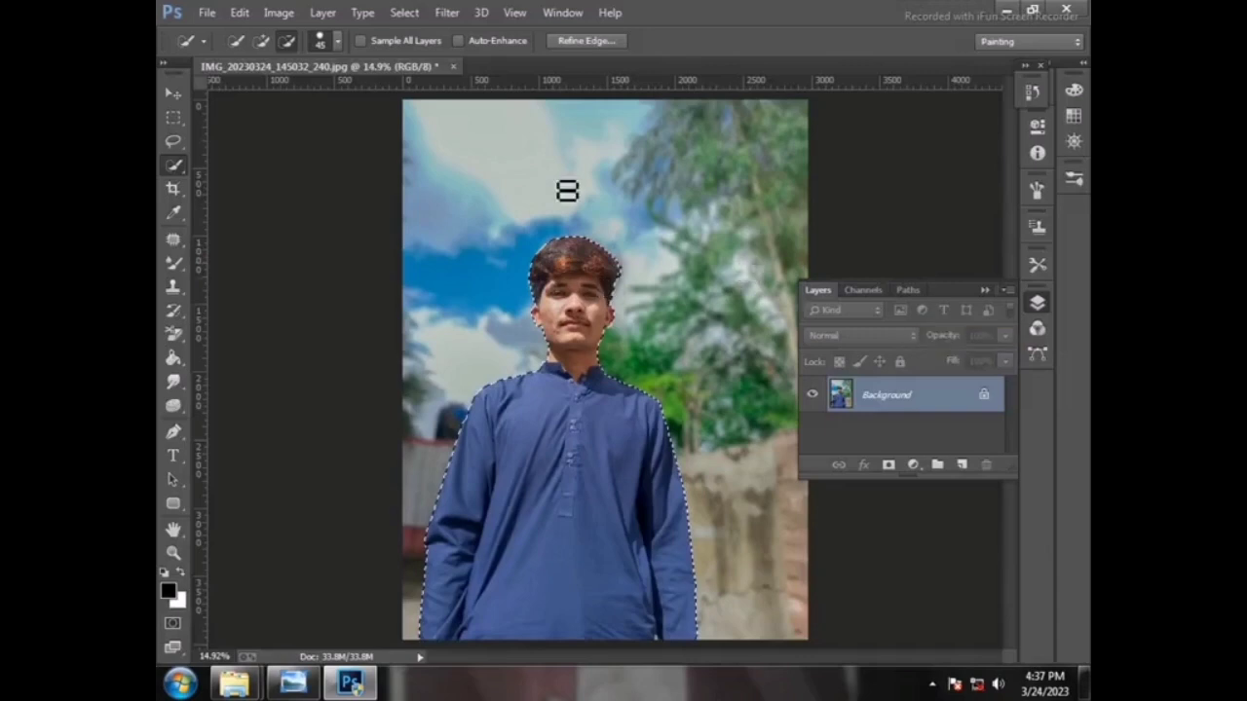
Step: Open the man's selection in the Camera Raw Filter and adjust the Oranges in the HSL settings to lighten the skin
{"action": "left_click", "coordinate": [452, 14]}
{"action": "left_click", "coordinate": [487, 136]}
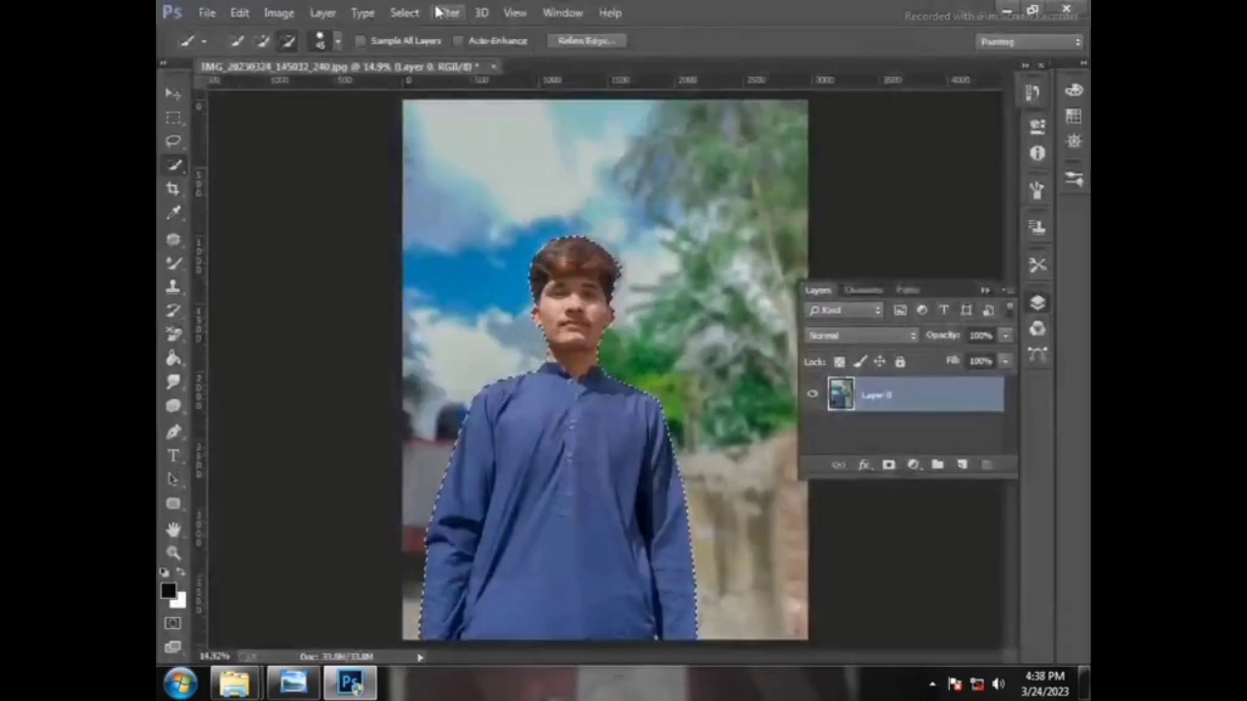
{"action": "left_click", "coordinate": [452, 14]}
{"action": "left_click", "coordinate": [487, 120]}
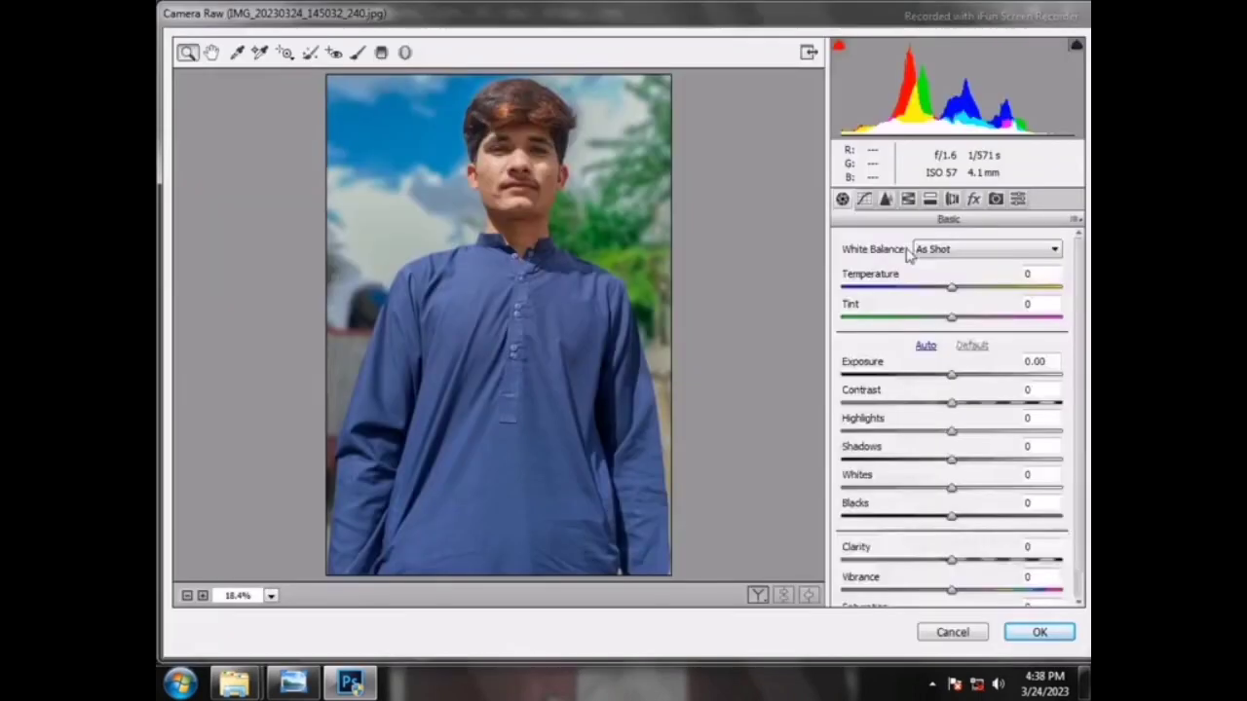
{"action": "left_click", "coordinate": [907, 199]}
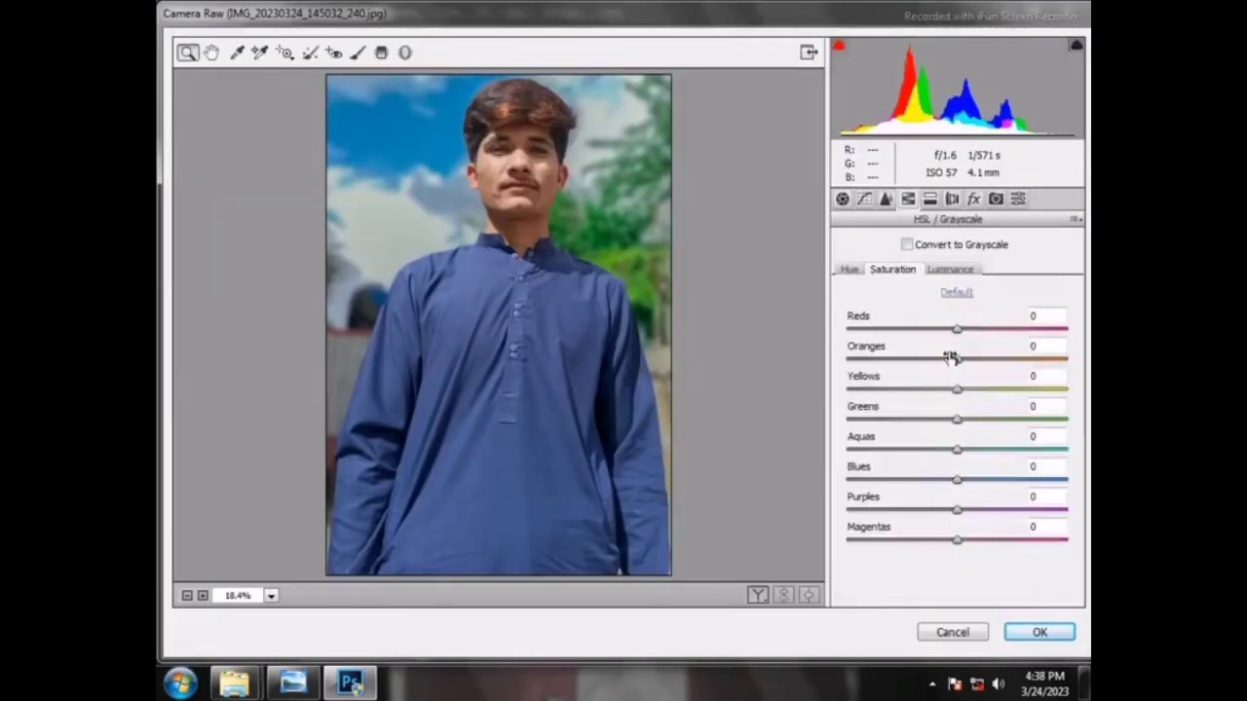
{"action": "left_click_drag", "start_coordinate": [945, 358], "coordinate": [984, 359]}
{"action": "left_click", "coordinate": [949, 269]}
Step: Brighten the face with the Adjustment Brush, apply the filter and clear the selection
{"action": "left_click", "coordinate": [360, 54]}
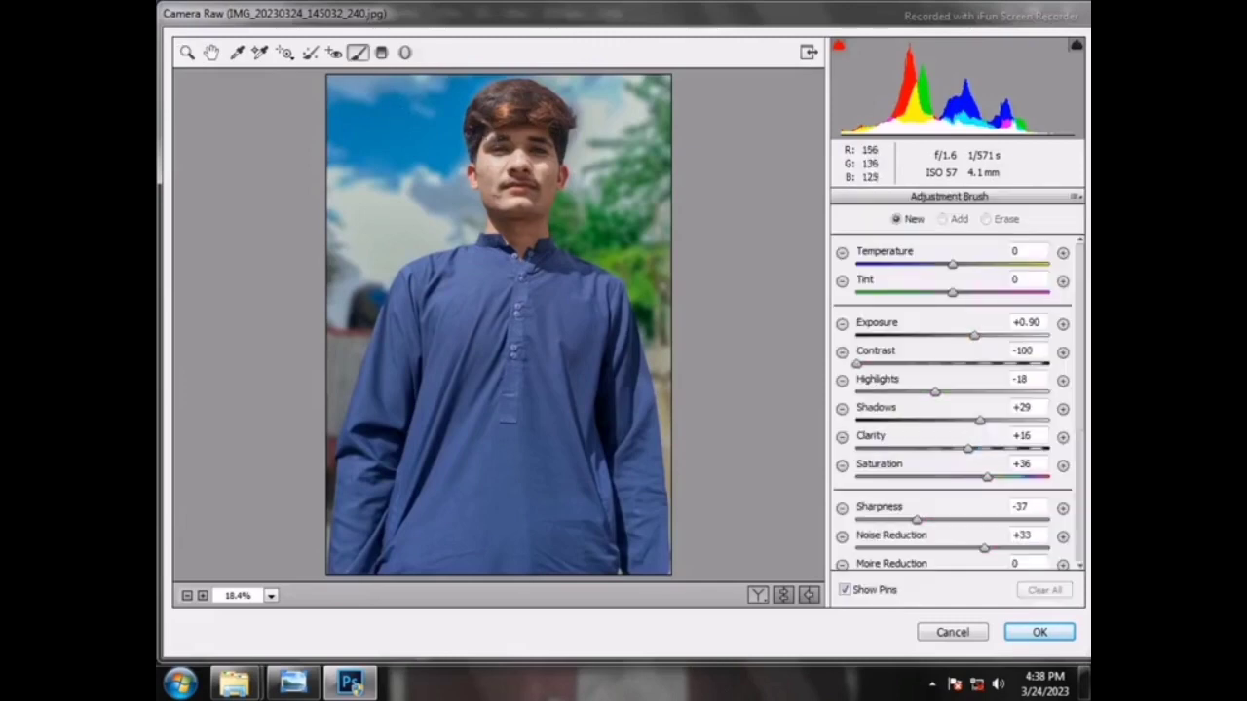
{"action": "mouse_move", "coordinate": [504, 124]}
{"action": "left_mouse_down"}
{"action": "mouse_move", "coordinate": [499, 133]}
{"action": "mouse_move", "coordinate": [530, 151]}
{"action": "mouse_move", "coordinate": [526, 220]}
{"action": "mouse_move", "coordinate": [496, 218]}
{"action": "mouse_move", "coordinate": [492, 175]}
{"action": "left_mouse_up"}
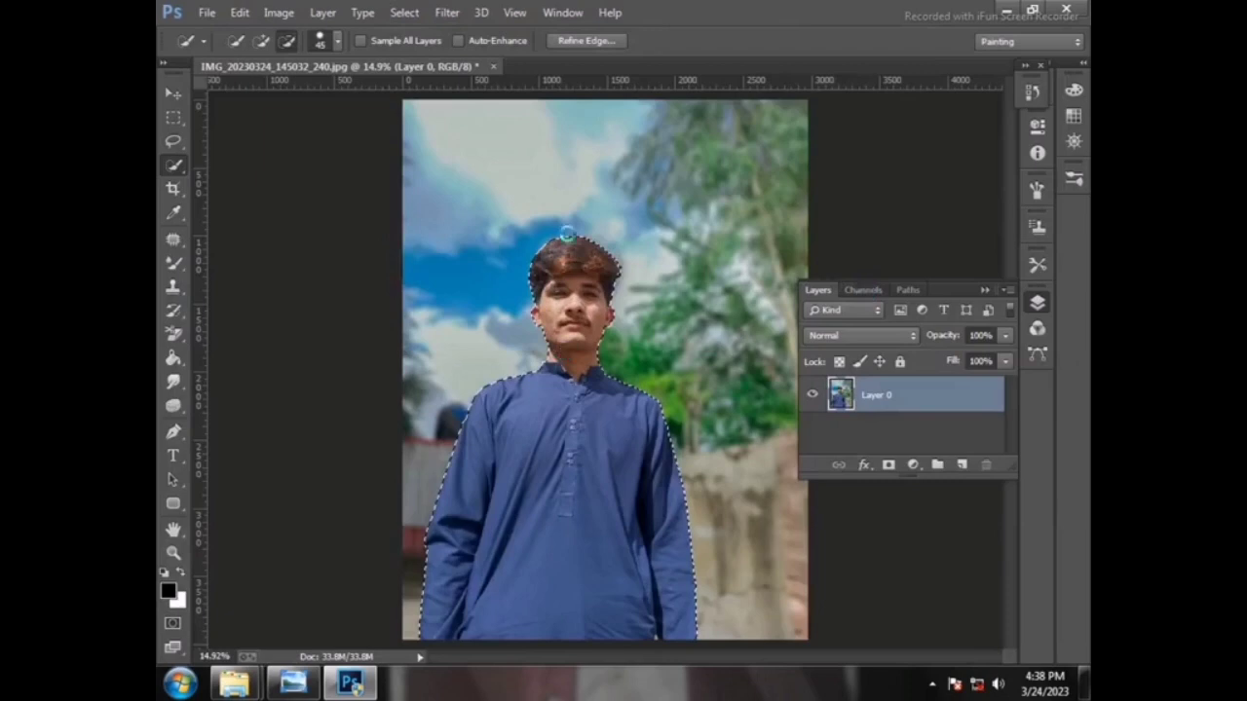
{"action": "right_click", "coordinate": [585, 178]}
{"action": "left_click", "coordinate": [633, 185]}
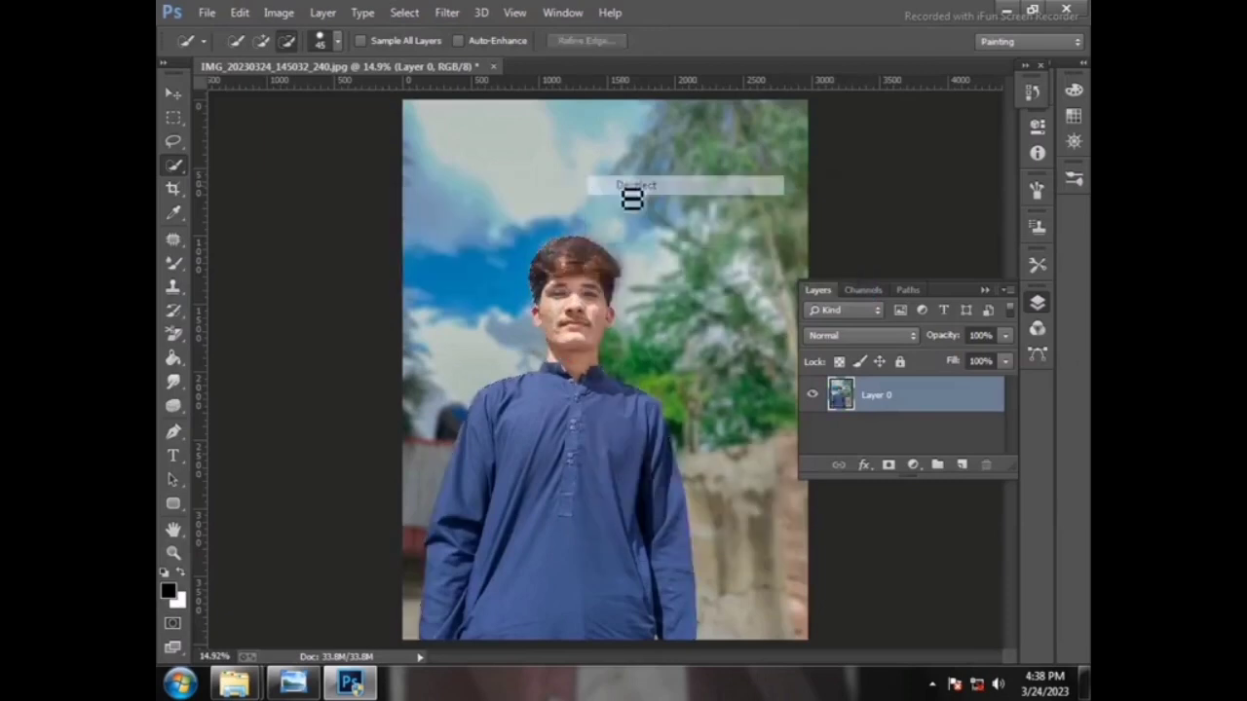
Step: Smooth the skin of the cheeks and chin with the Mixer Brush at size 90
{"action": "left_click", "coordinate": [174, 551]}
{"action": "left_click", "coordinate": [577, 314]}
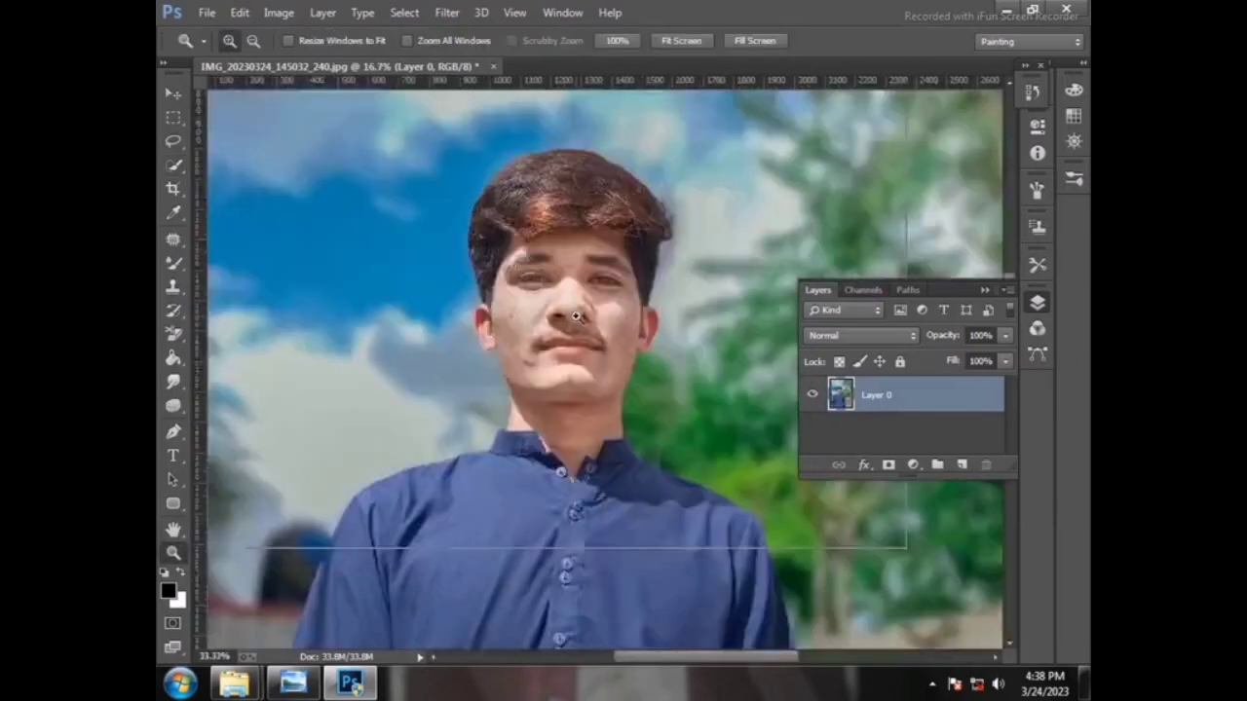
{"action": "left_click", "coordinate": [576, 315]}
{"action": "left_click", "coordinate": [568, 303]}
{"action": "left_click", "coordinate": [173, 287]}
{"action": "left_click", "coordinate": [173, 264]}
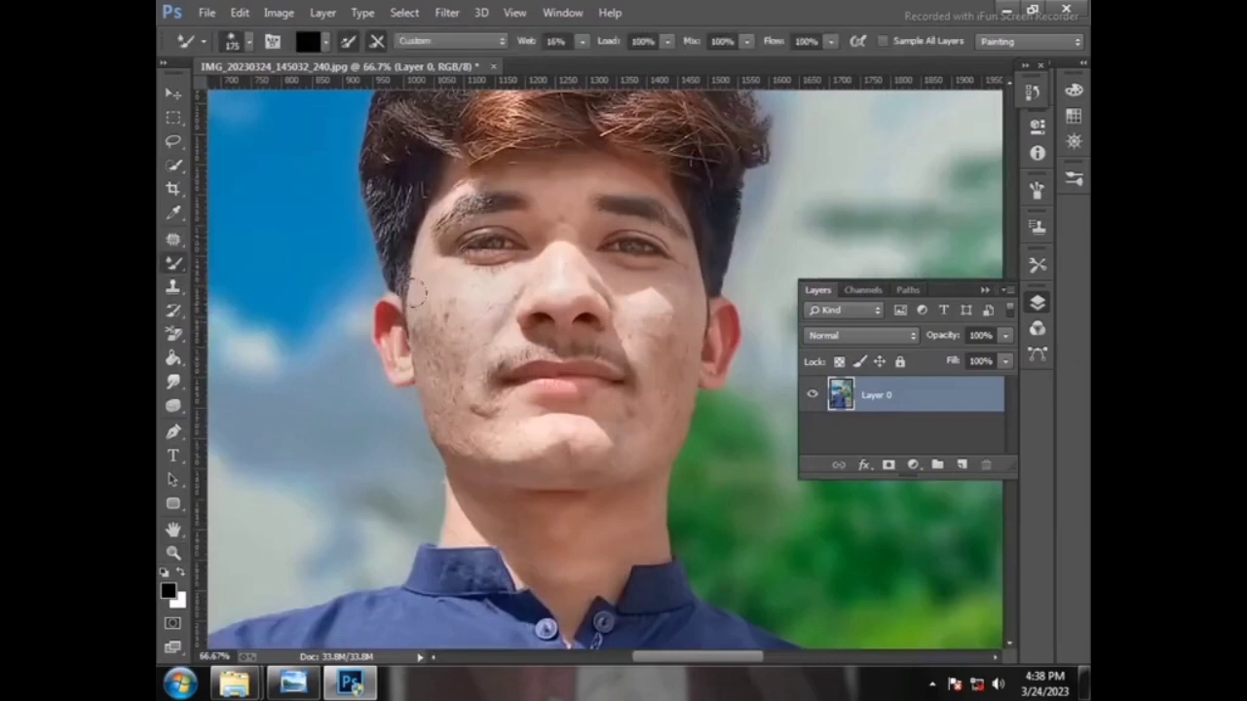
{"action": "key", "text": "bracketleft"}
{"action": "key", "text": "bracketleft"}
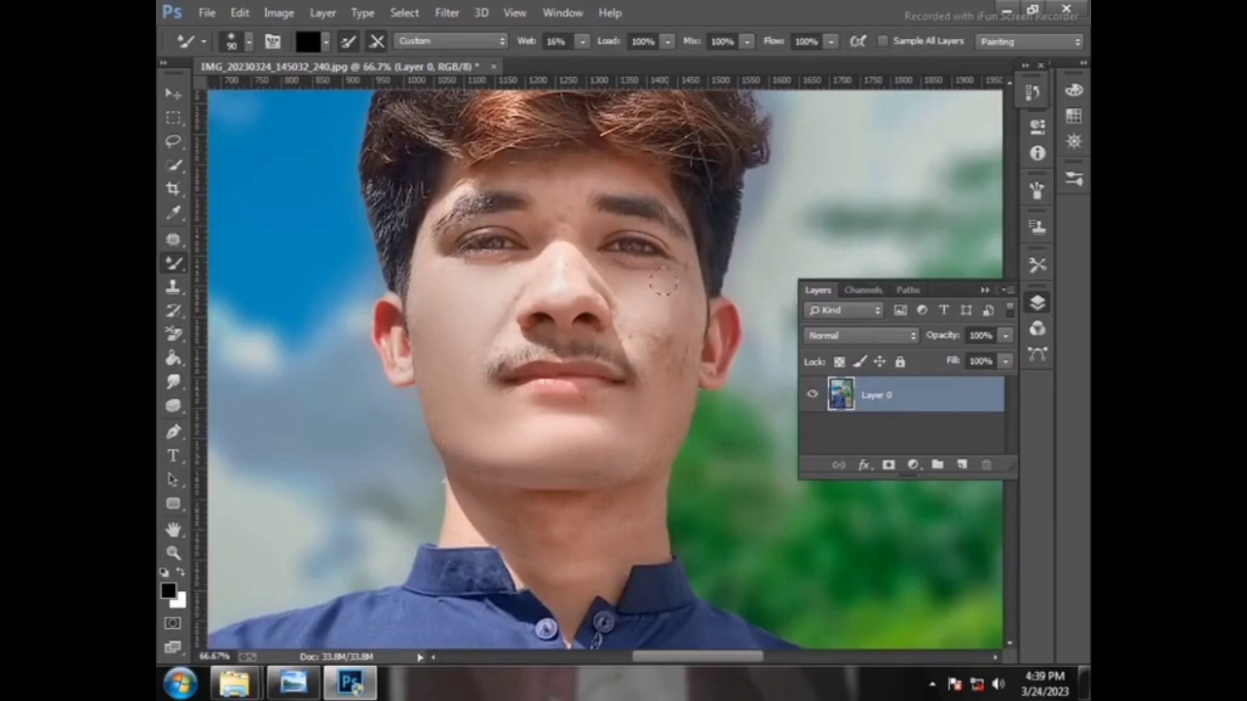
{"action": "mouse_move", "coordinate": [670, 329]}
{"action": "left_mouse_down"}
{"action": "mouse_move", "coordinate": [649, 367]}
{"action": "mouse_move", "coordinate": [626, 337]}
{"action": "left_mouse_up"}
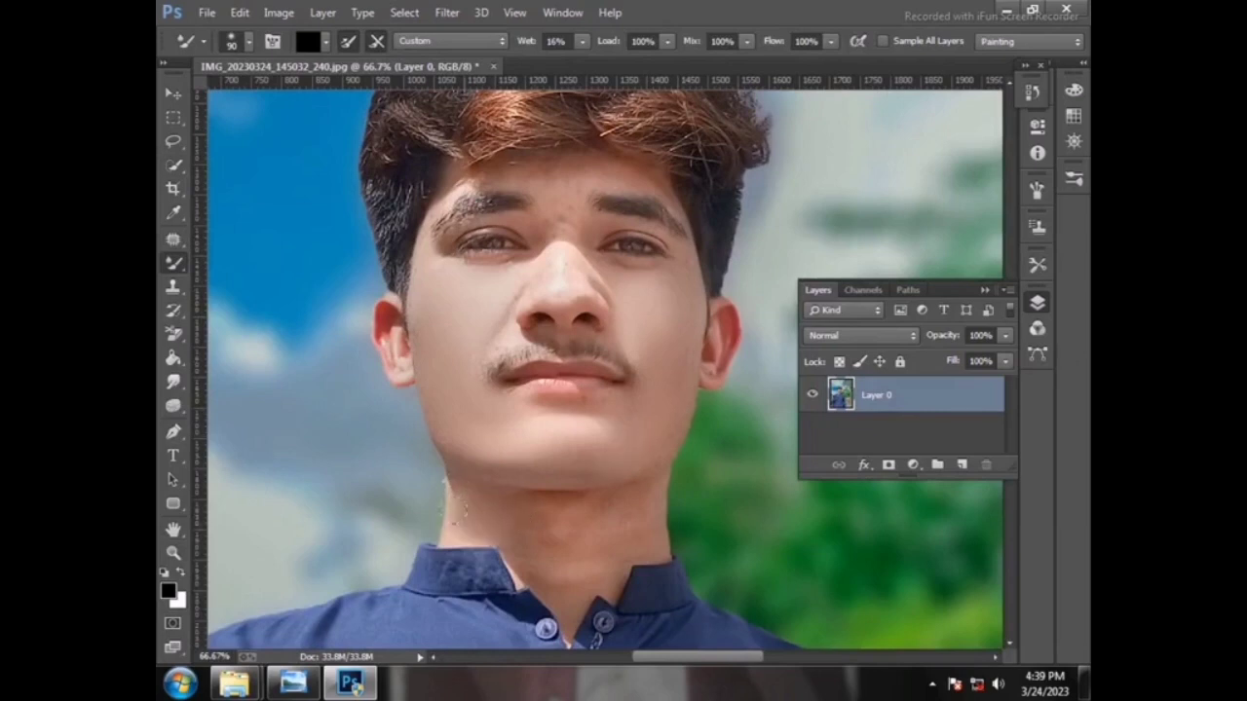
Step: Smooth the neck with the Mixer Brush at size 100, and the forehead and ear area at size 50
{"action": "key", "text": "bracketright"}
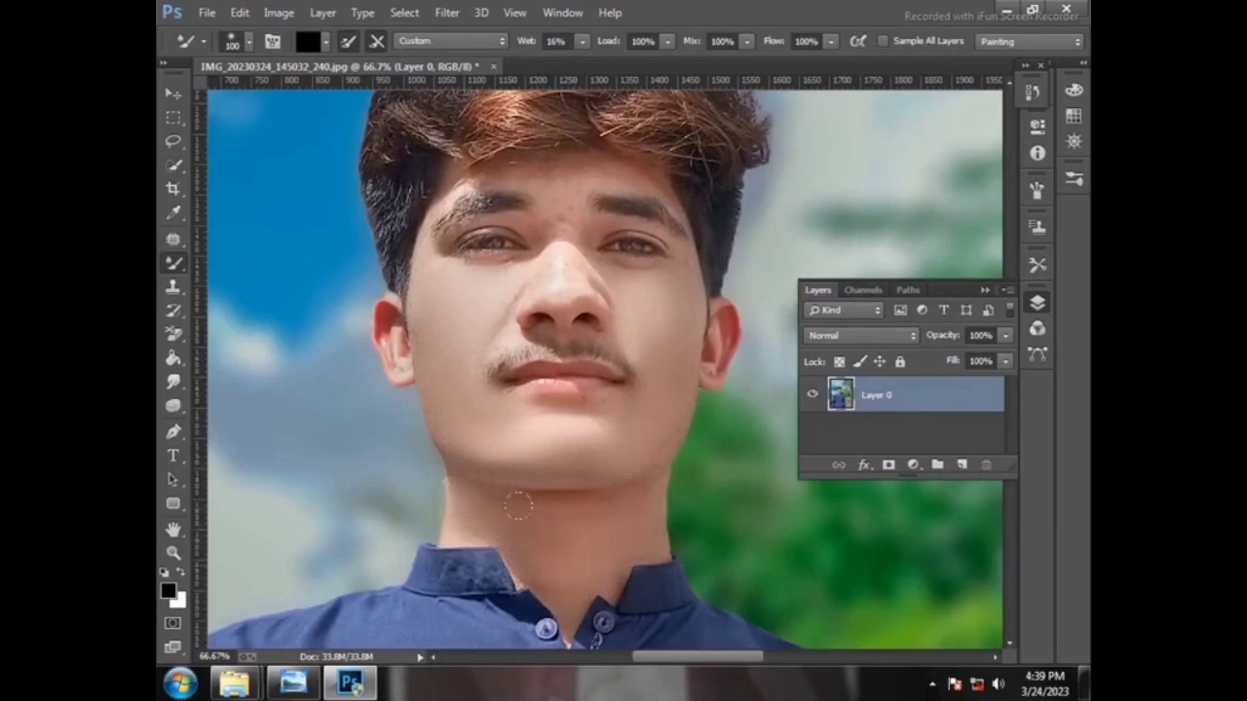
{"action": "key", "text": "bracketleft"}
{"action": "scroll", "coordinate": [518, 505], "scroll_direction": "up", "scroll_amount": 3}
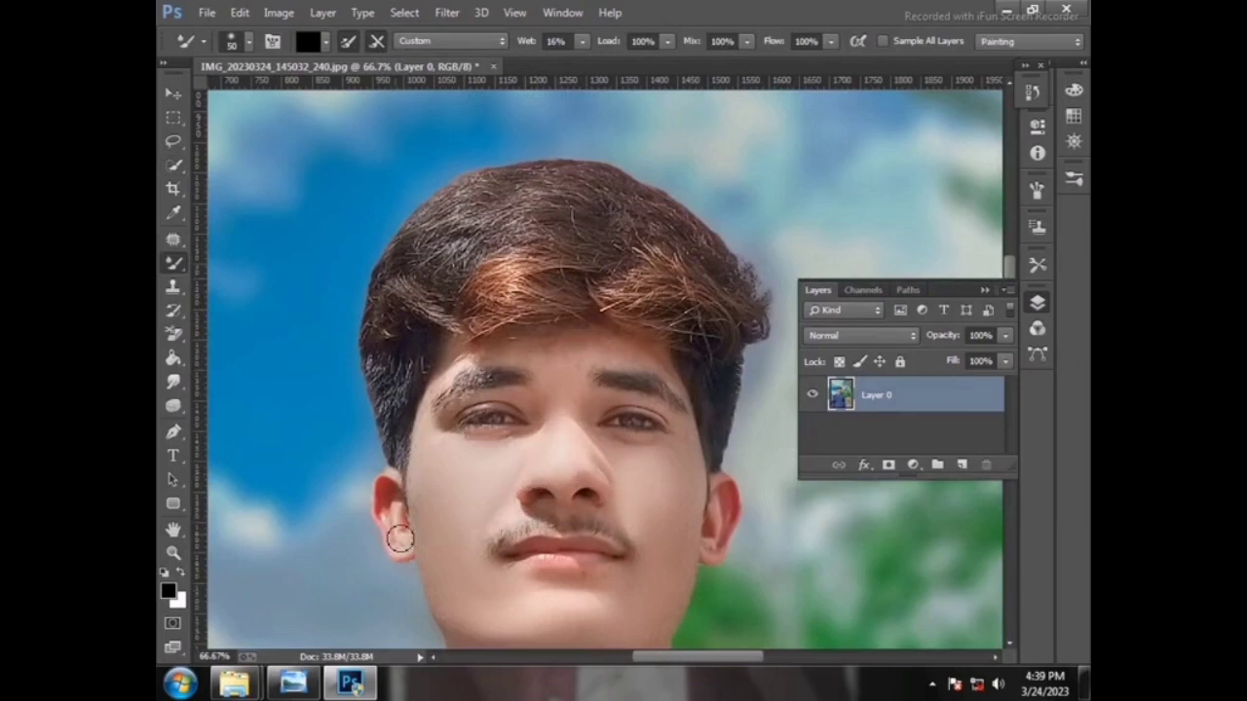
{"action": "key", "text": "bracketright"}
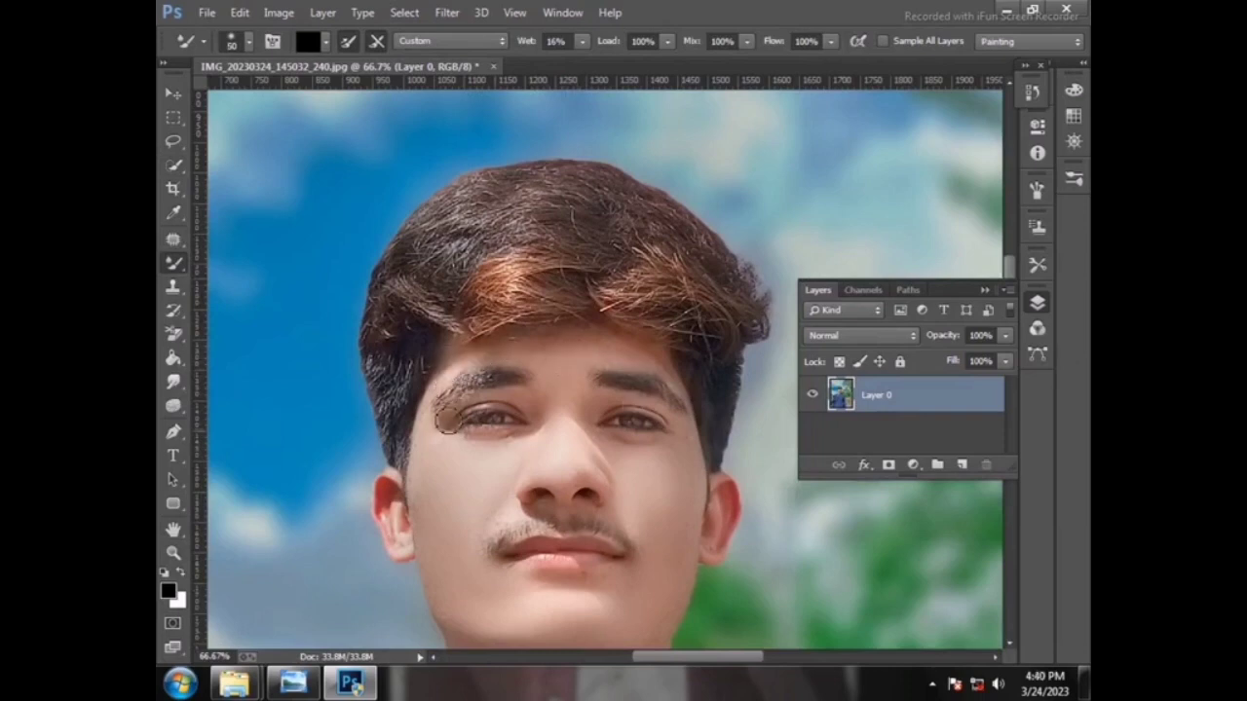
{"action": "scroll", "coordinate": [762, 458], "scroll_direction": "down", "scroll_amount": 5}
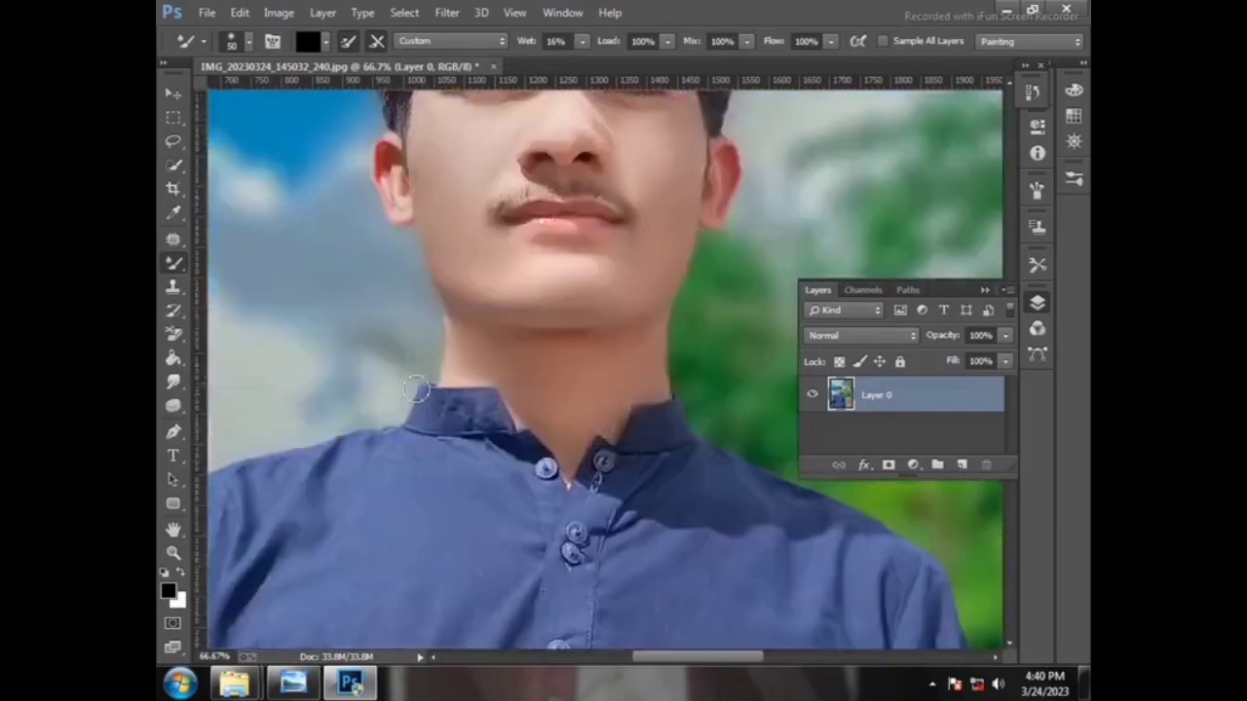
Step: Push the top of the man's hair upward with Liquify at brush size 600 and apply the filter
{"action": "key", "text": "z"}
{"action": "right_click", "coordinate": [364, 447]}
{"action": "left_click", "coordinate": [395, 455]}
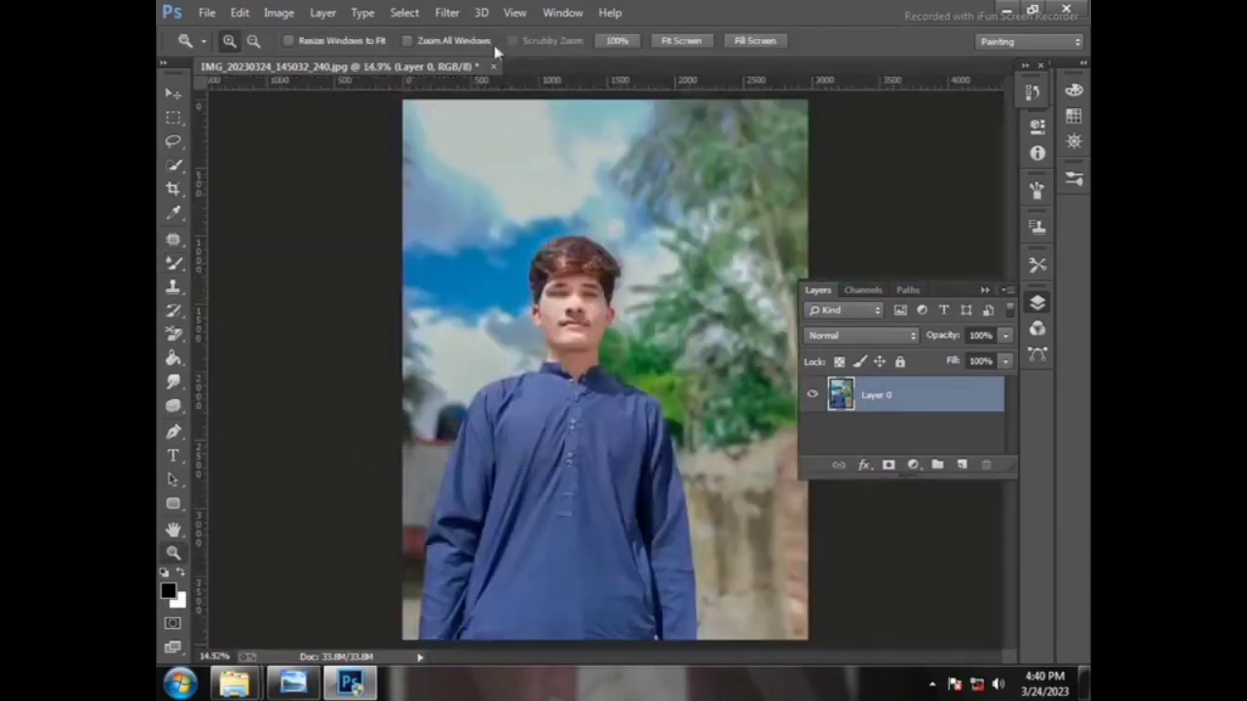
{"action": "left_click", "coordinate": [447, 11]}
{"action": "left_click", "coordinate": [494, 154]}
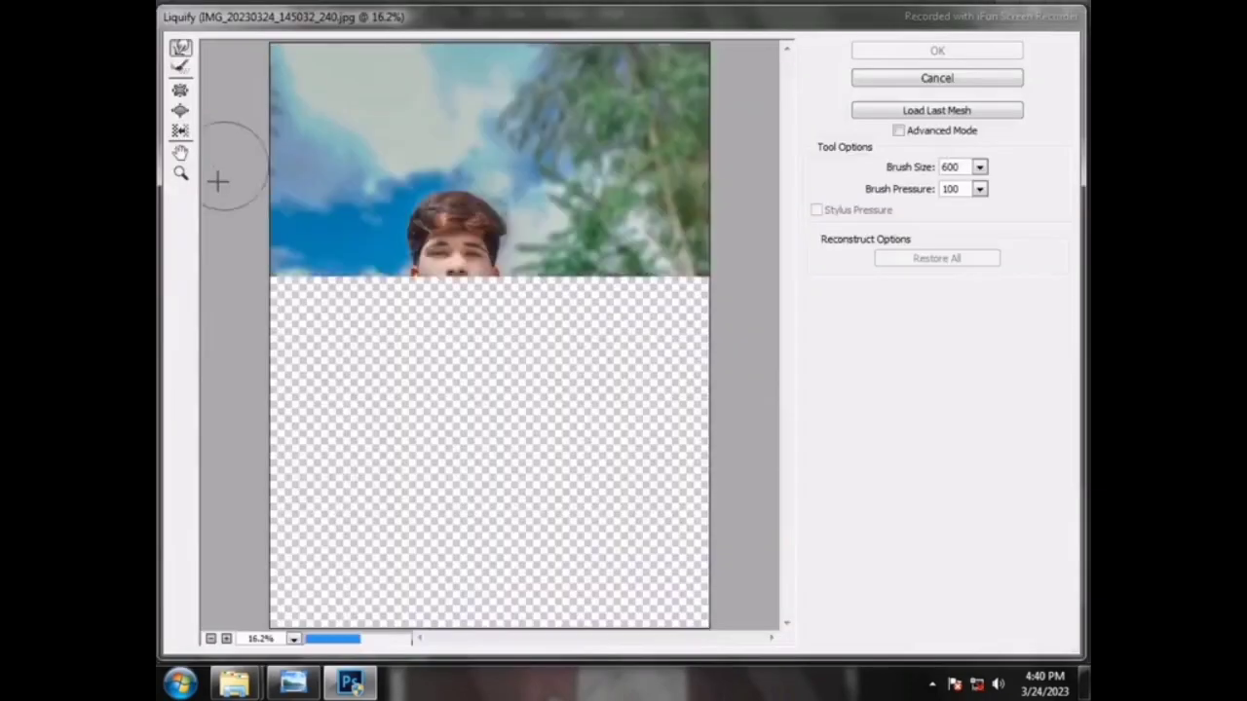
{"action": "mouse_move", "coordinate": [489, 206]}
{"action": "left_mouse_down"}
{"action": "mouse_move", "coordinate": [423, 205]}
{"action": "mouse_move", "coordinate": [481, 185]}
{"action": "left_mouse_up"}
{"action": "key", "text": "bracketright"}
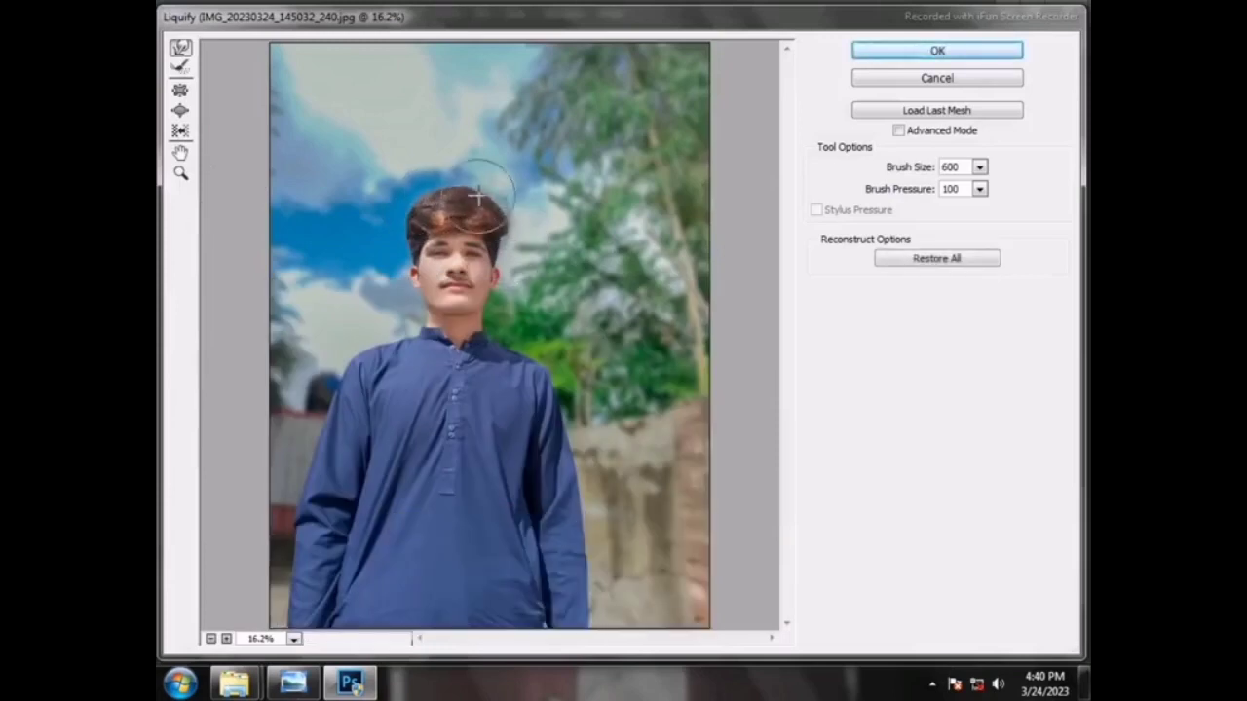
{"action": "key", "text": "Return"}
{"action": "key", "text": "Return"}
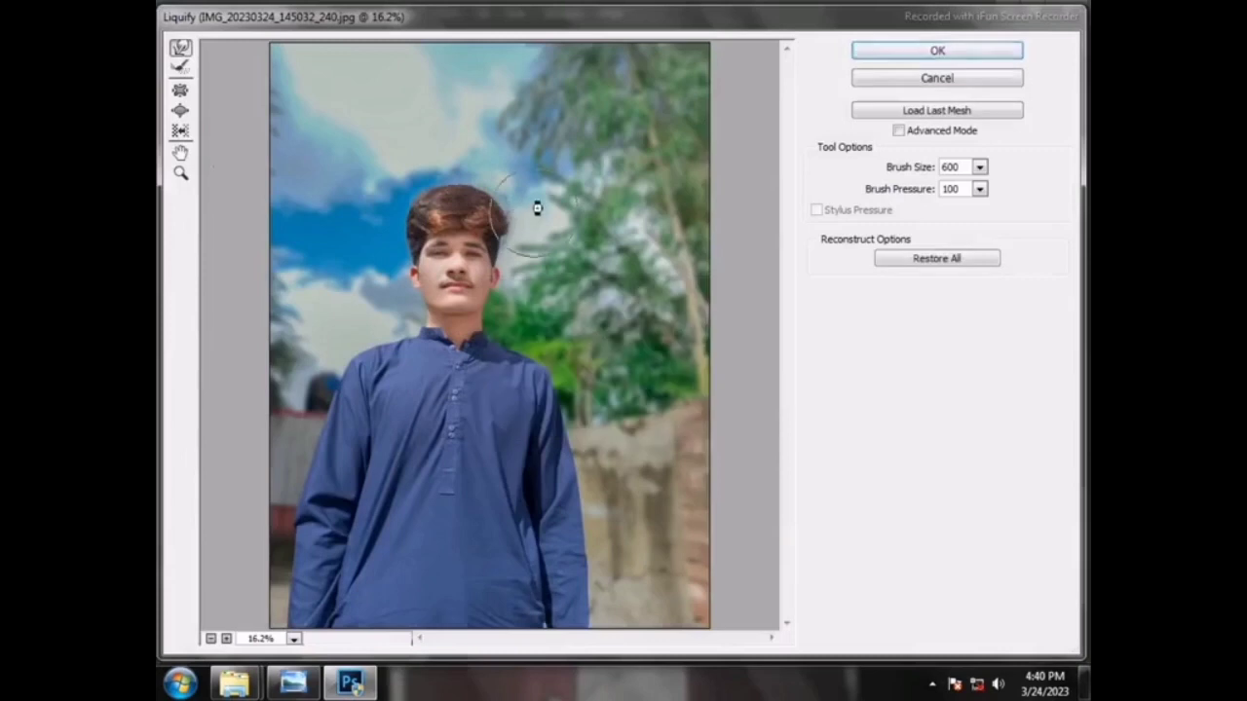
{"action": "key", "text": "Return"}
Step: Grade the photo with the Camera Raw filter: Contrast -38, Highlights +36, Shadows -49, Whites -4 and Blacks +44
{"action": "left_click", "coordinate": [447, 12]}
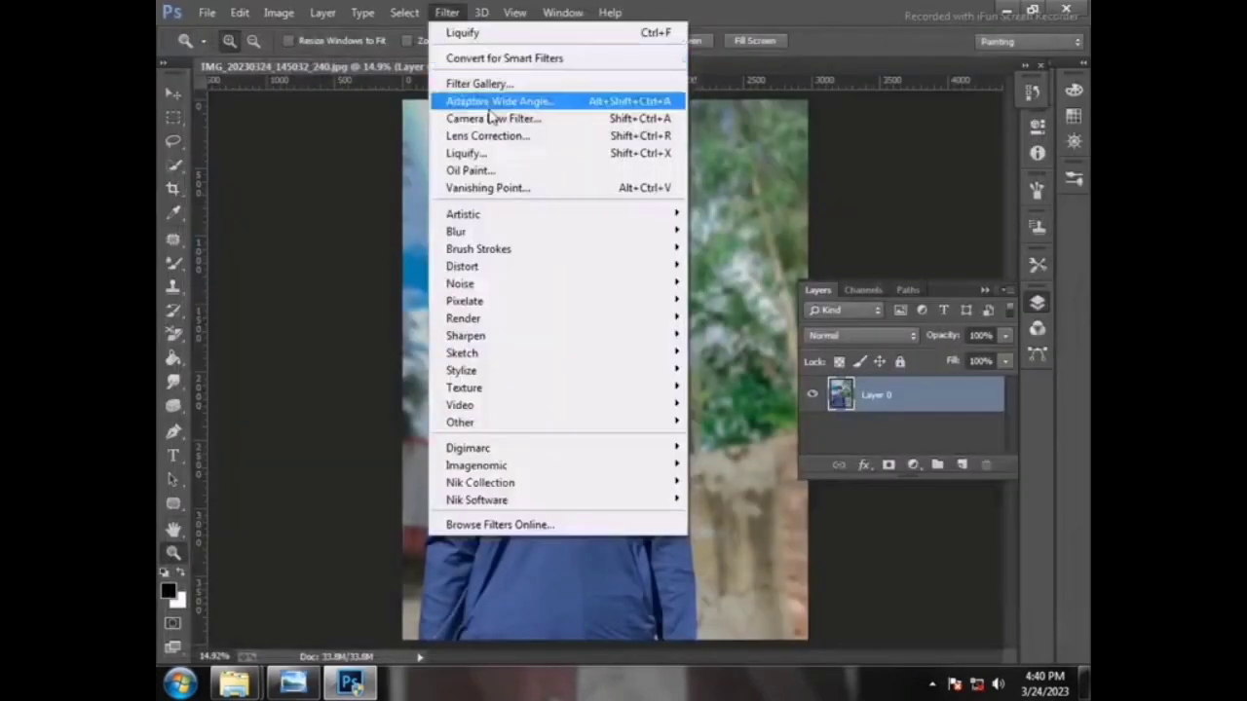
{"action": "left_click", "coordinate": [489, 129]}
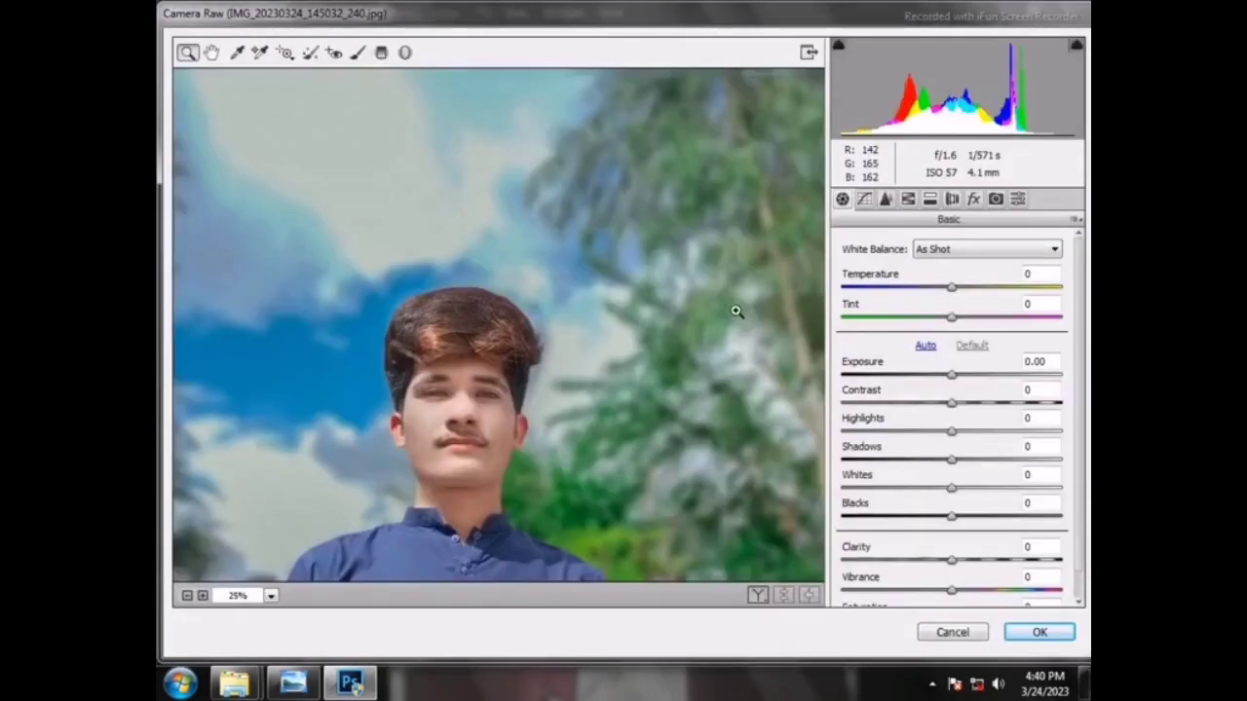
{"action": "right_click", "coordinate": [538, 177]}
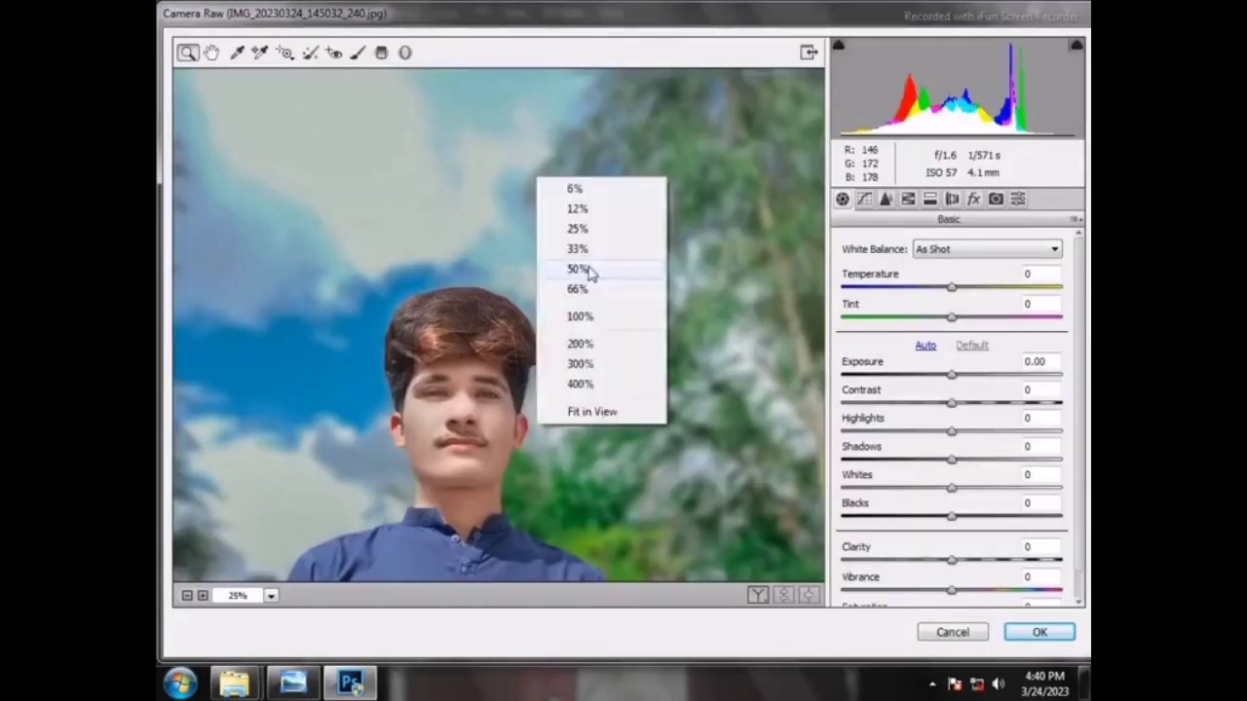
{"action": "left_click", "coordinate": [588, 269]}
{"action": "right_click", "coordinate": [586, 138]}
{"action": "left_click", "coordinate": [624, 190]}
{"action": "right_click", "coordinate": [615, 97]}
{"action": "left_click", "coordinate": [633, 133]}
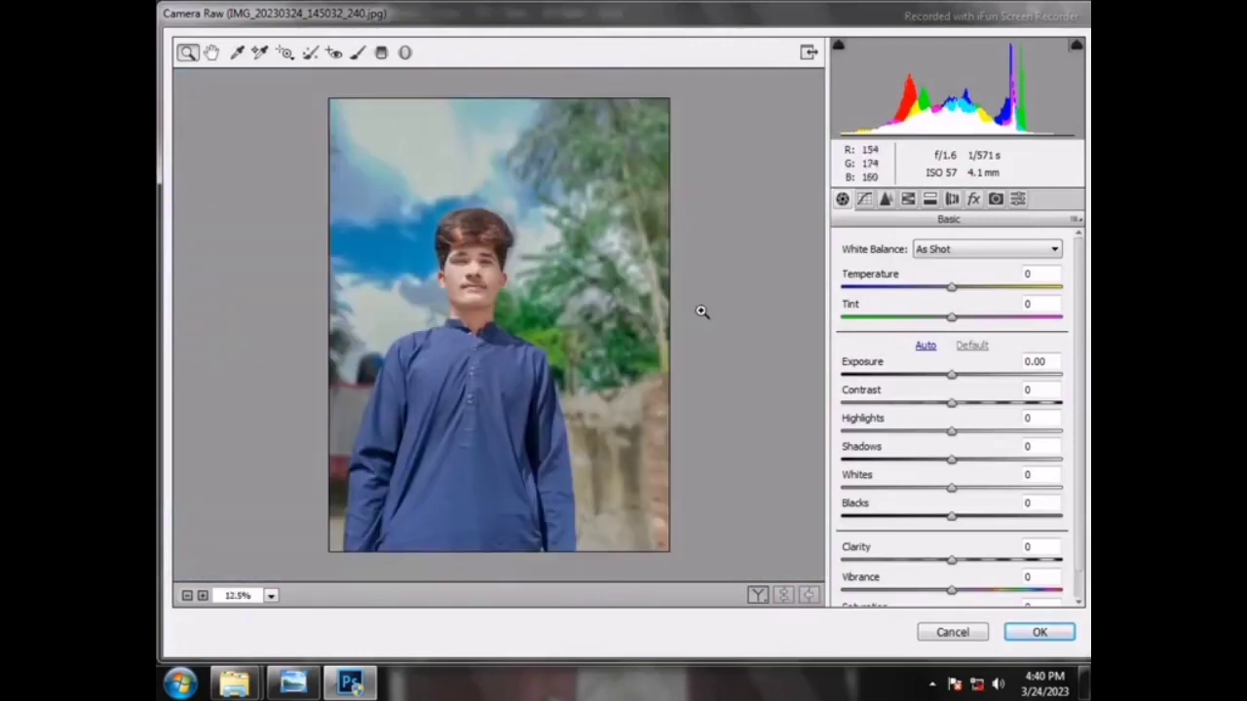
{"action": "left_click_drag", "start_coordinate": [952, 402], "coordinate": [1003, 523]}
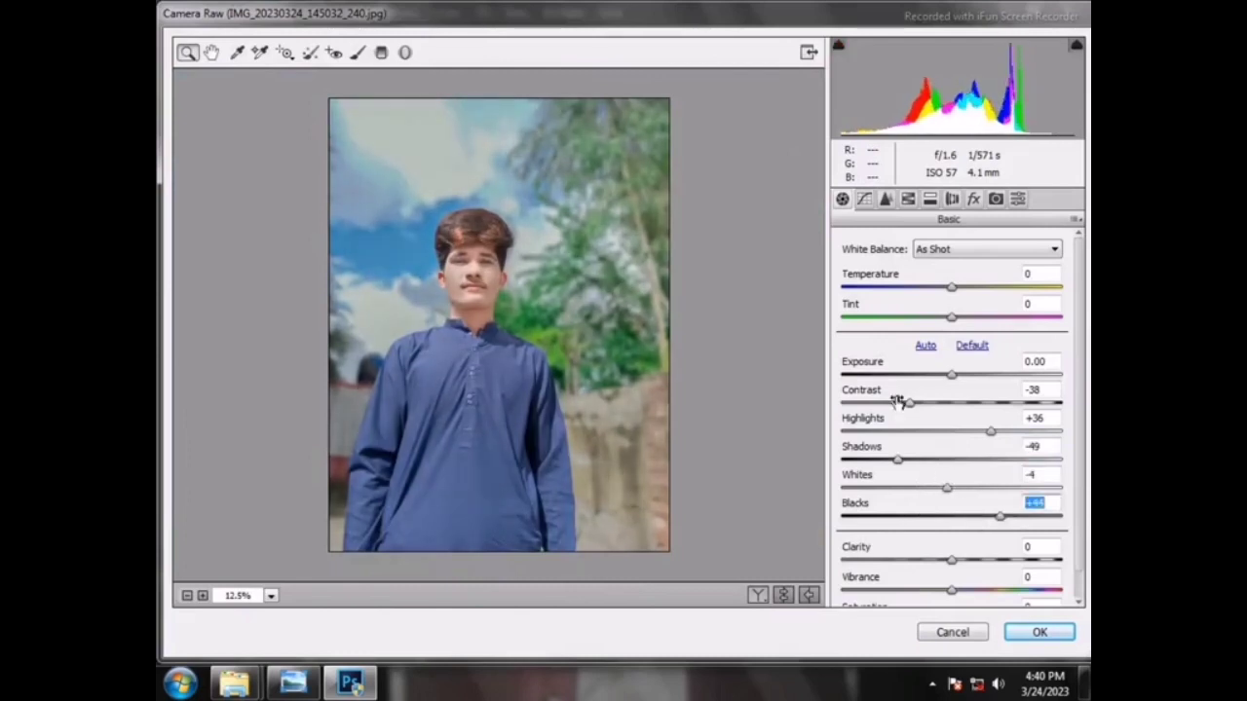
{"action": "left_click", "coordinate": [1031, 633]}
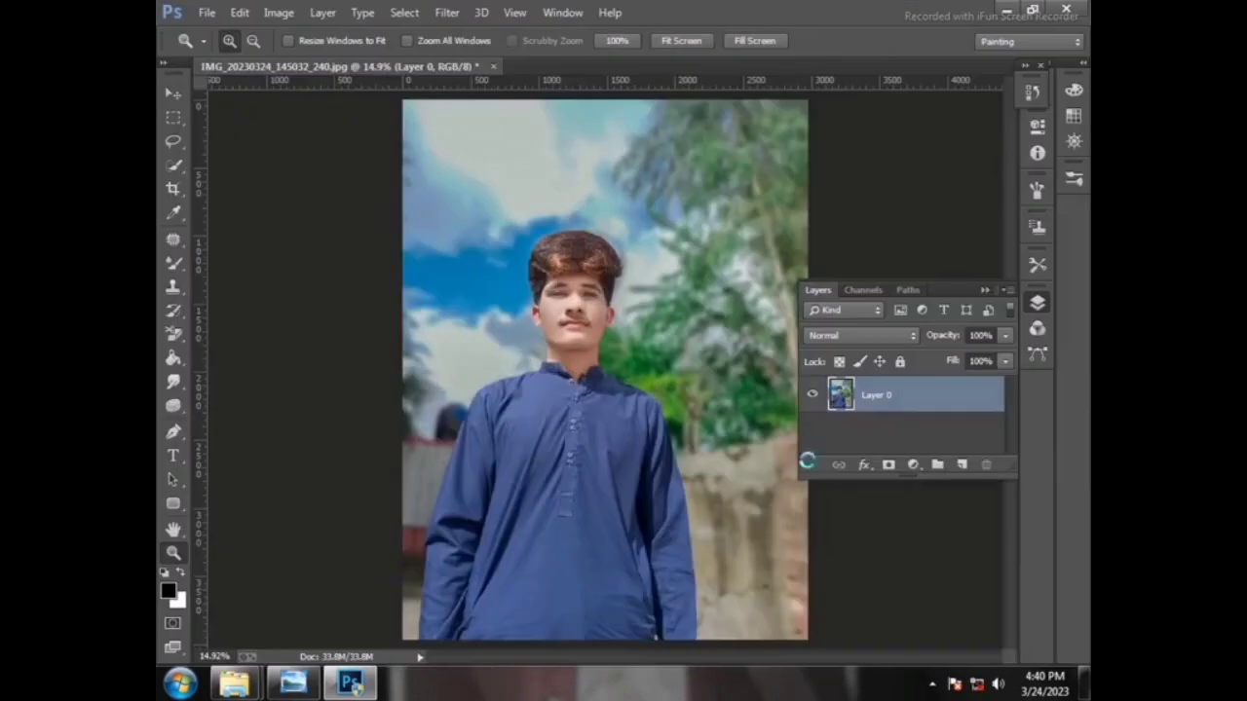
Step: Smooth the skin on both cheeks and the nose with the Mixer Brush at size 80
{"action": "left_click_drag", "start_coordinate": [543, 269], "coordinate": [628, 378]}
{"action": "scroll", "coordinate": [162, 304], "scroll_direction": "up", "scroll_amount": 1}
{"action": "left_click", "coordinate": [174, 263]}
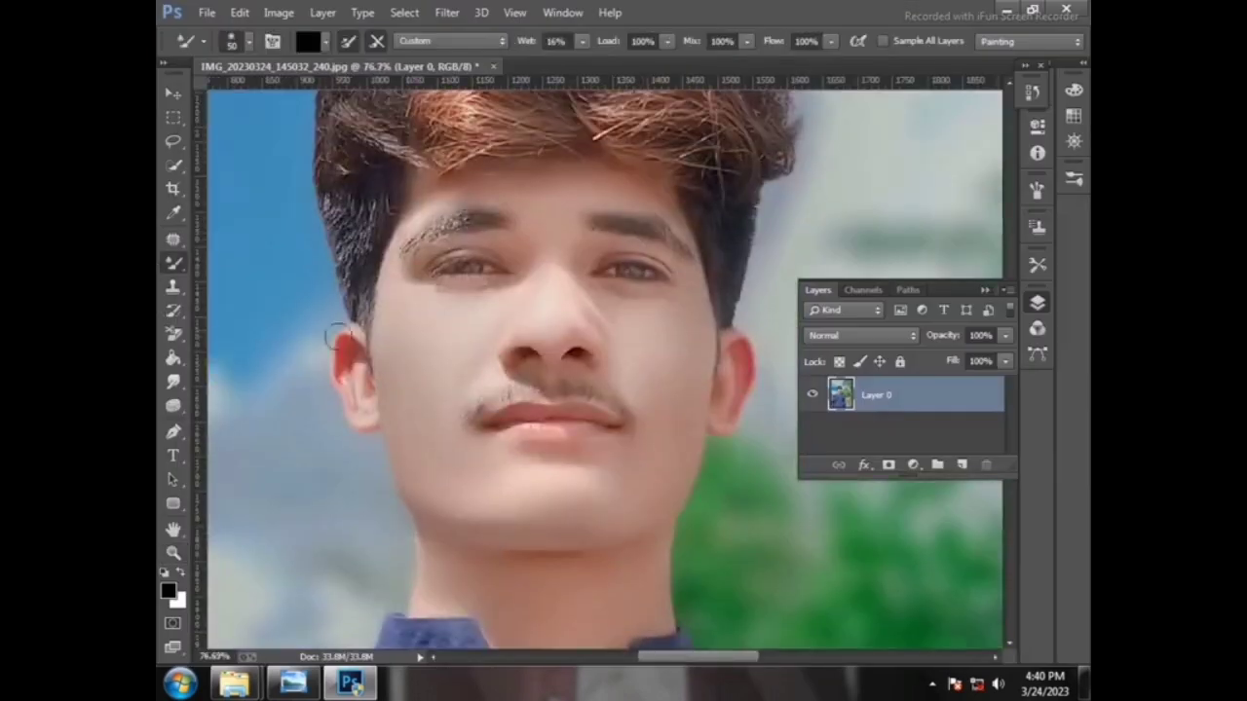
{"action": "key", "text": "bracketright"}
{"action": "mouse_move", "coordinate": [406, 322]}
{"action": "left_mouse_down"}
{"action": "mouse_move", "coordinate": [467, 293]}
{"action": "mouse_move", "coordinate": [447, 335]}
{"action": "mouse_move", "coordinate": [404, 364]}
{"action": "left_mouse_up"}
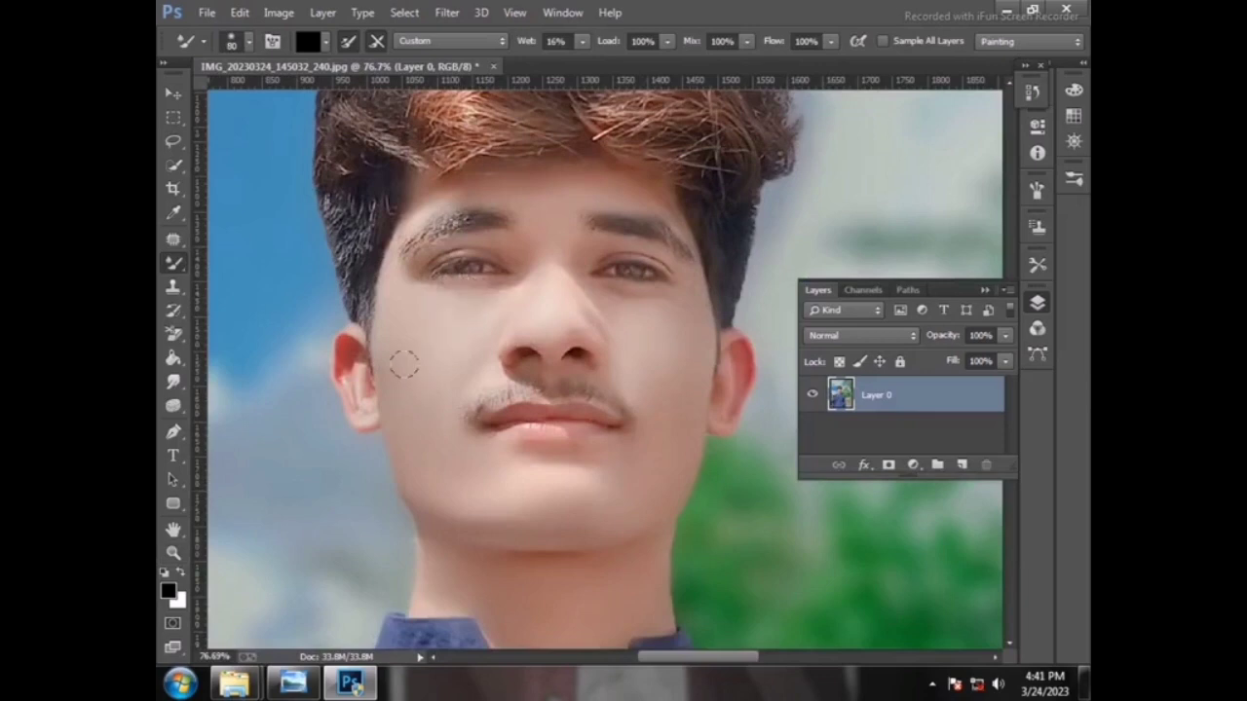
{"action": "mouse_move", "coordinate": [640, 320]}
{"action": "left_mouse_down"}
{"action": "mouse_move", "coordinate": [687, 306]}
{"action": "mouse_move", "coordinate": [692, 289]}
{"action": "mouse_move", "coordinate": [679, 316]}
{"action": "left_mouse_up"}
{"action": "mouse_move", "coordinate": [573, 298]}
{"action": "left_mouse_down"}
{"action": "mouse_move", "coordinate": [556, 273]}
{"action": "mouse_move", "coordinate": [577, 279]}
{"action": "mouse_move", "coordinate": [570, 303]}
{"action": "left_mouse_up"}
Step: Smooth the forehead and the lip area with the Mixer Brush, reducing its size to 40 and 30
{"action": "scroll", "coordinate": [542, 312], "scroll_direction": "up", "scroll_amount": 2}
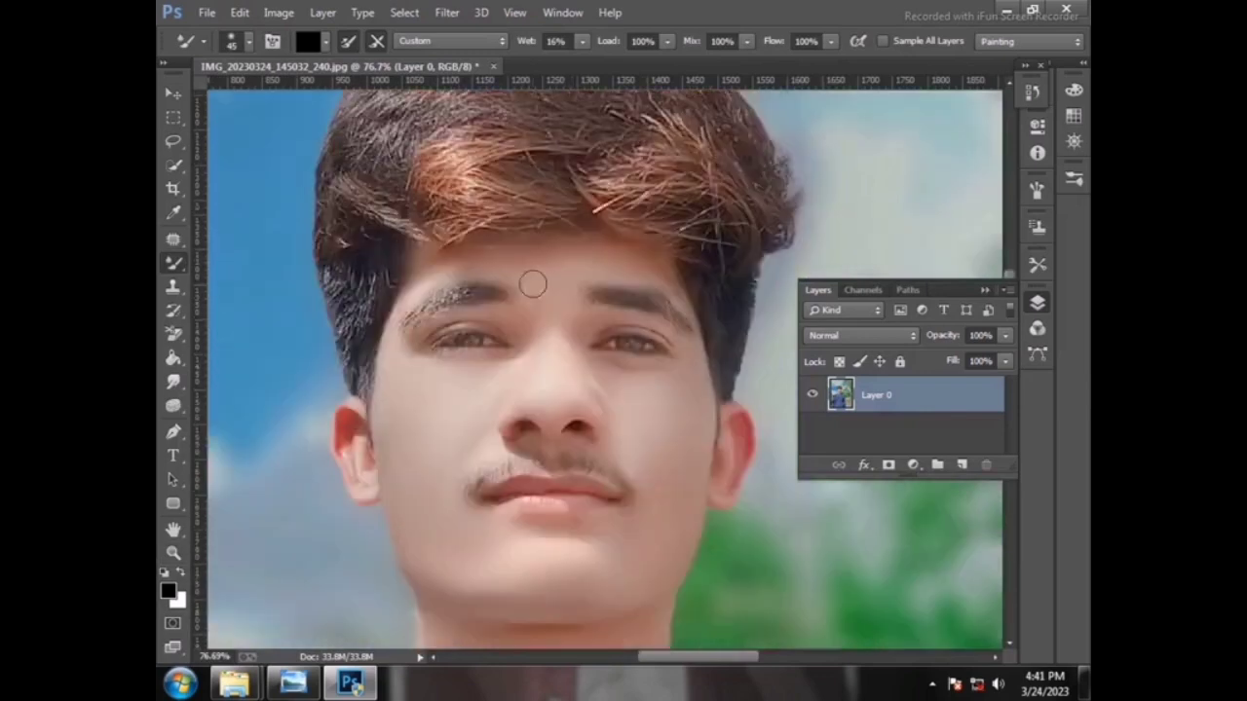
{"action": "key", "text": "bracketleft"}
{"action": "scroll", "coordinate": [552, 270], "scroll_direction": "down", "scroll_amount": 6}
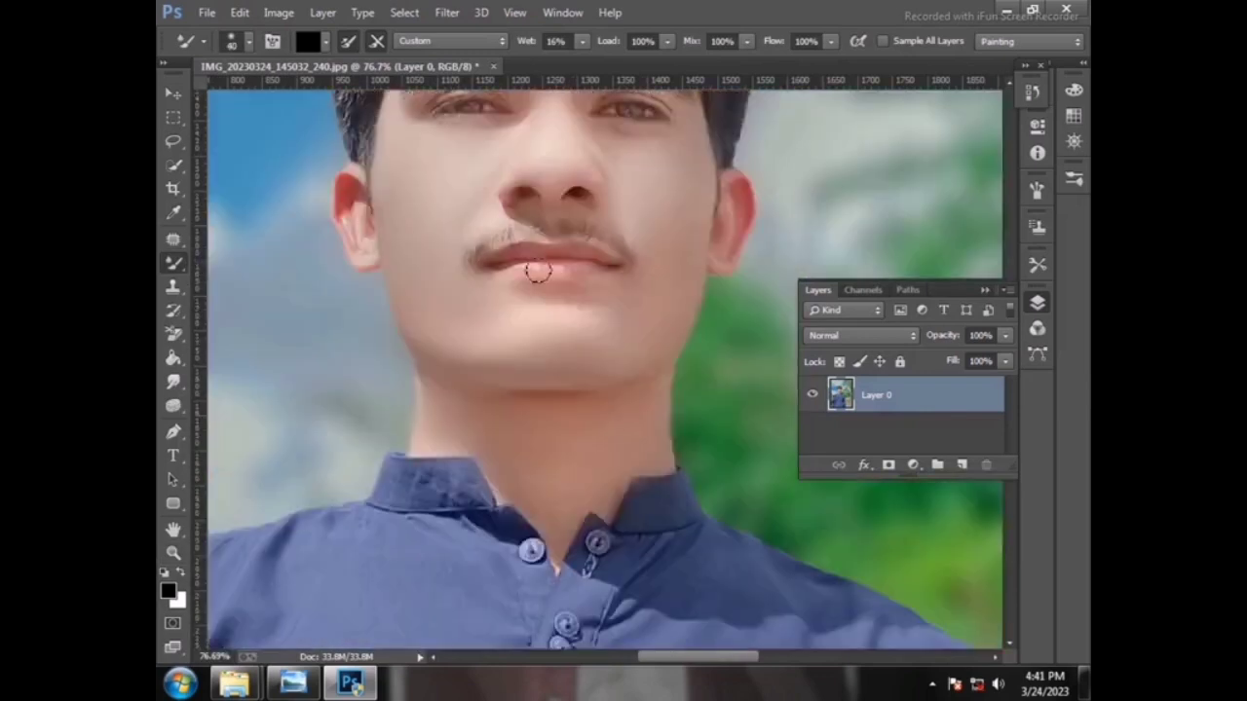
{"action": "key", "text": "bracketleft"}
{"action": "key", "text": "bracketleft"}
Step: Raise the Reds saturation in the HSL settings of the Camera Raw filter and apply it
{"action": "left_click", "coordinate": [448, 12]}
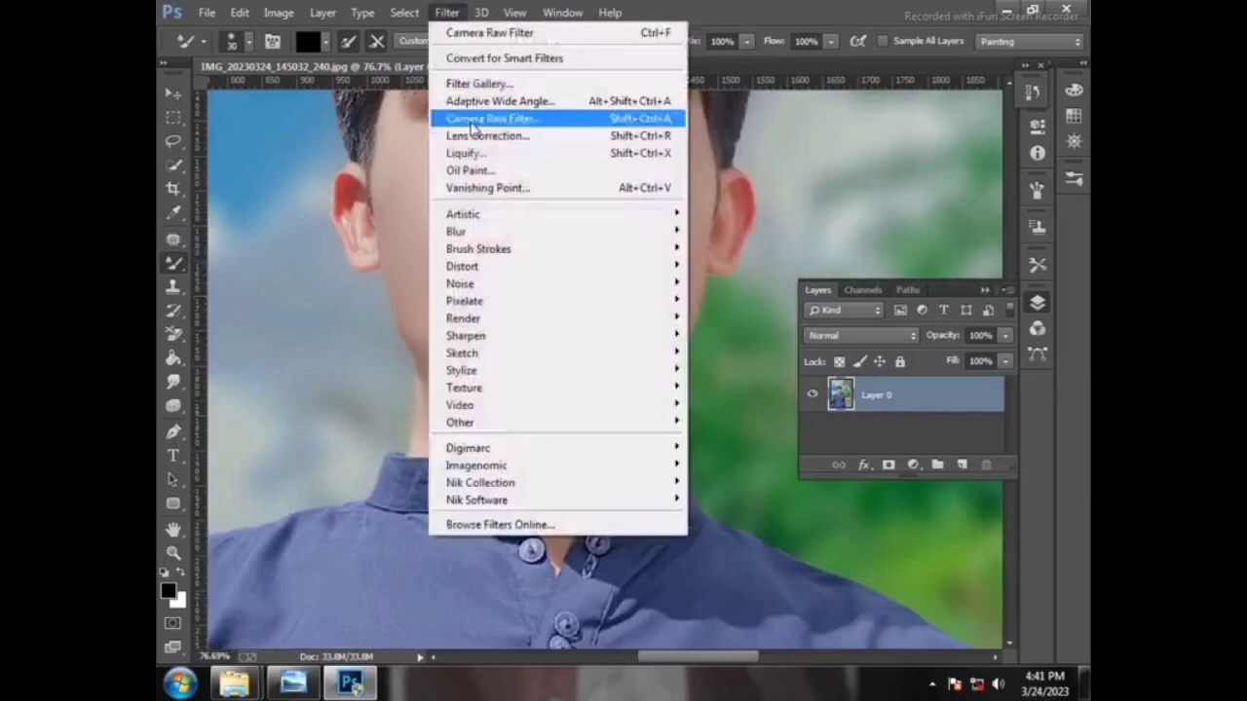
{"action": "left_click", "coordinate": [493, 118]}
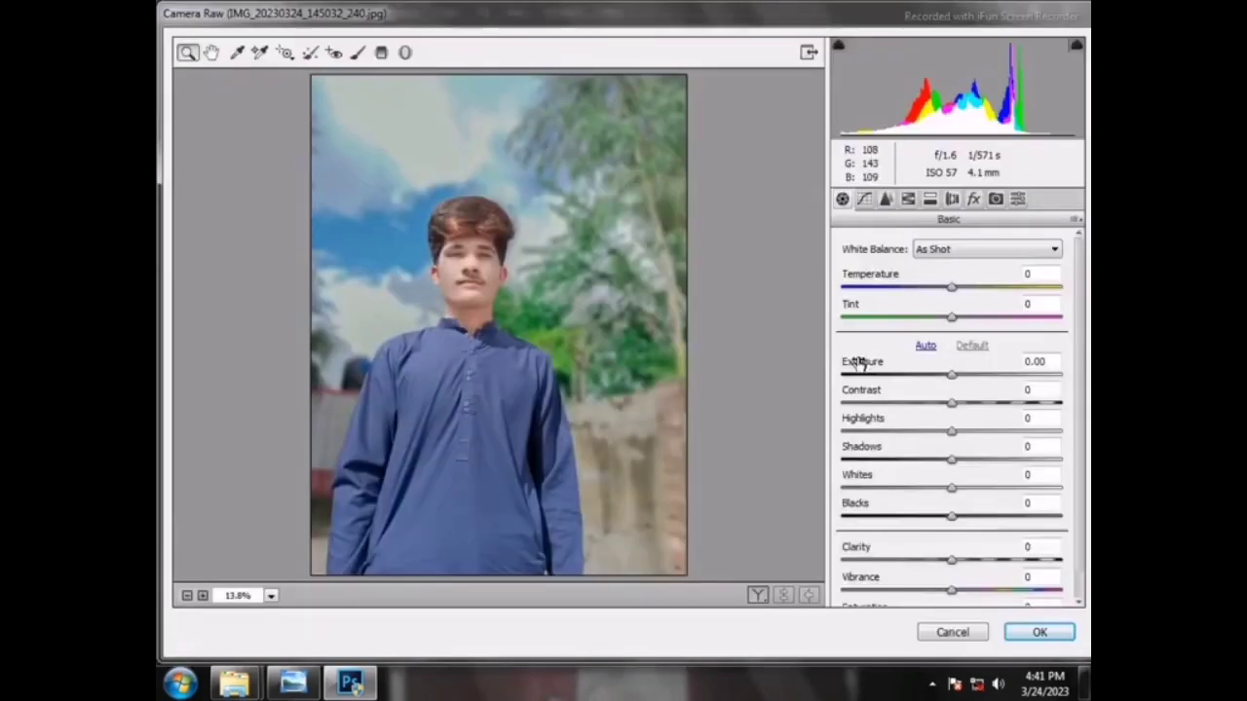
{"action": "left_click", "coordinate": [907, 199]}
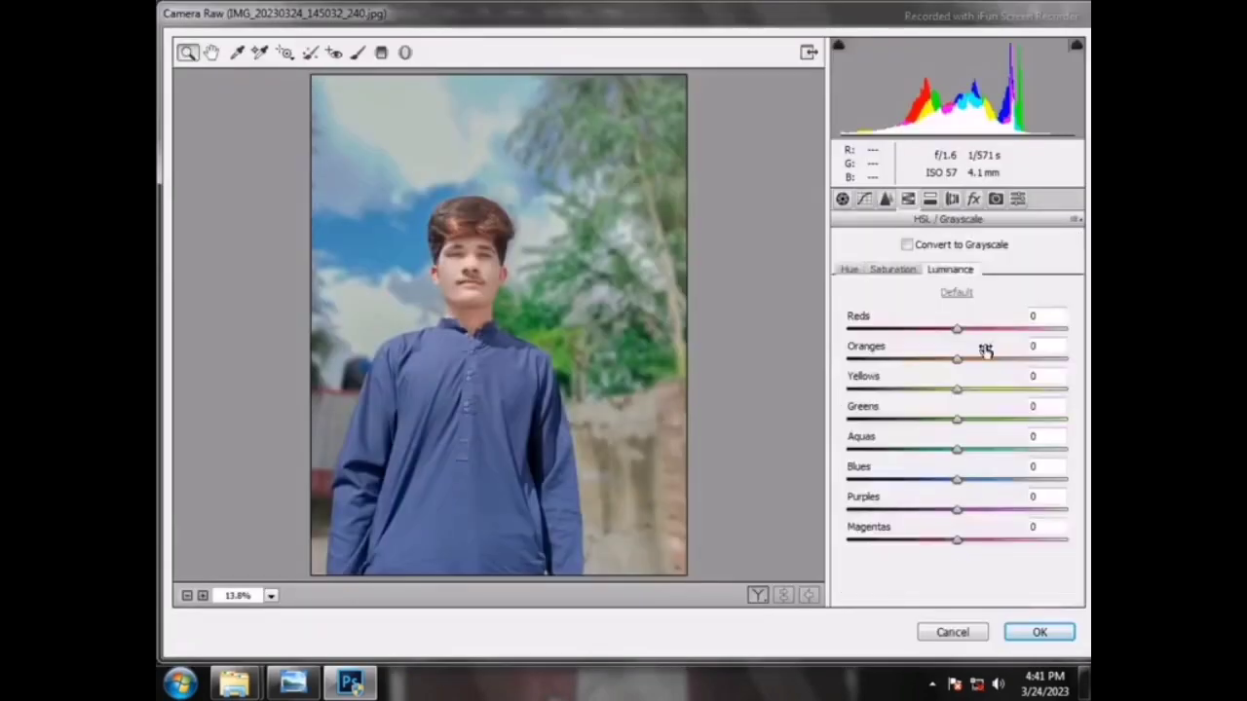
{"action": "left_click", "coordinate": [892, 269]}
{"action": "left_click_drag", "start_coordinate": [956, 329], "coordinate": [1004, 332]}
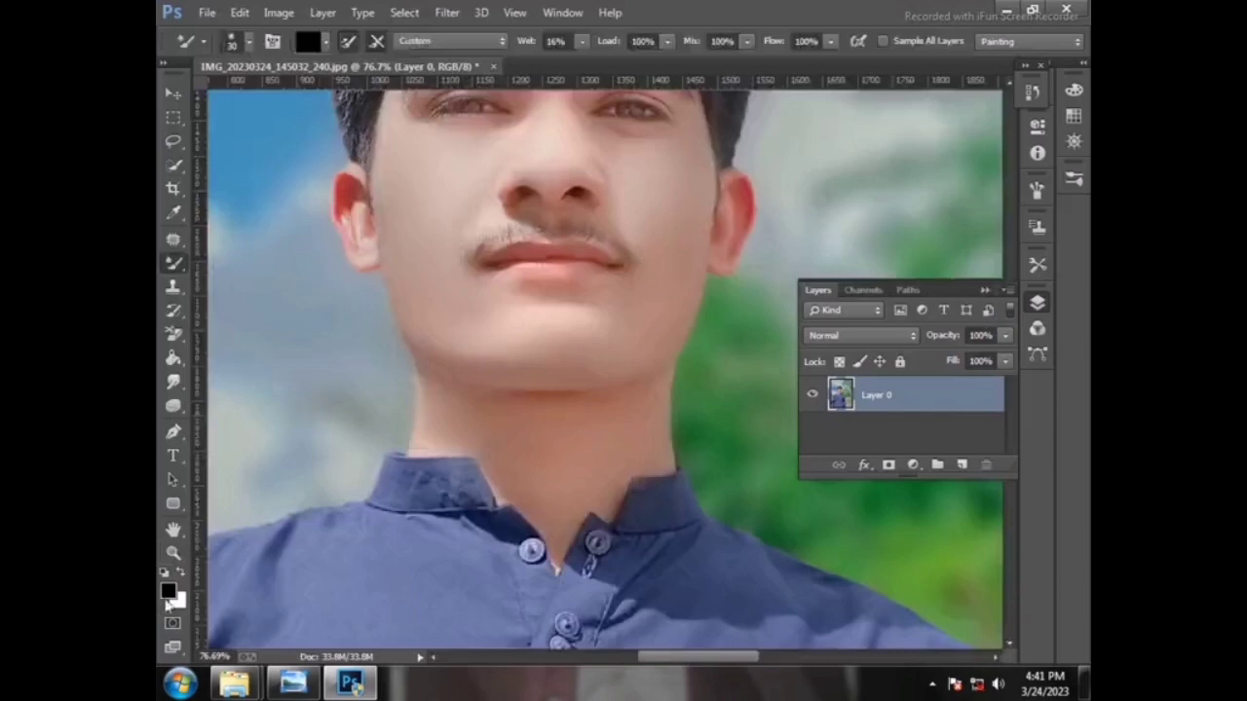
{"action": "key", "text": "z"}
{"action": "right_click", "coordinate": [261, 512]}
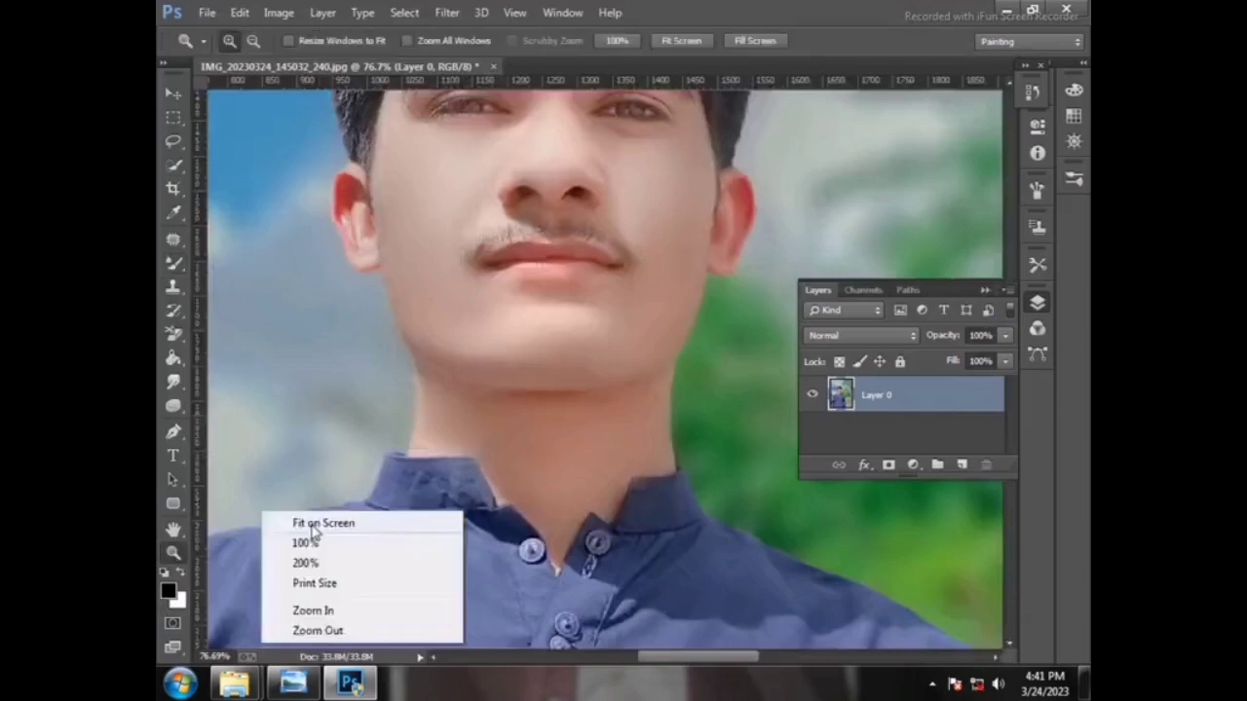
{"action": "left_click", "coordinate": [310, 523]}
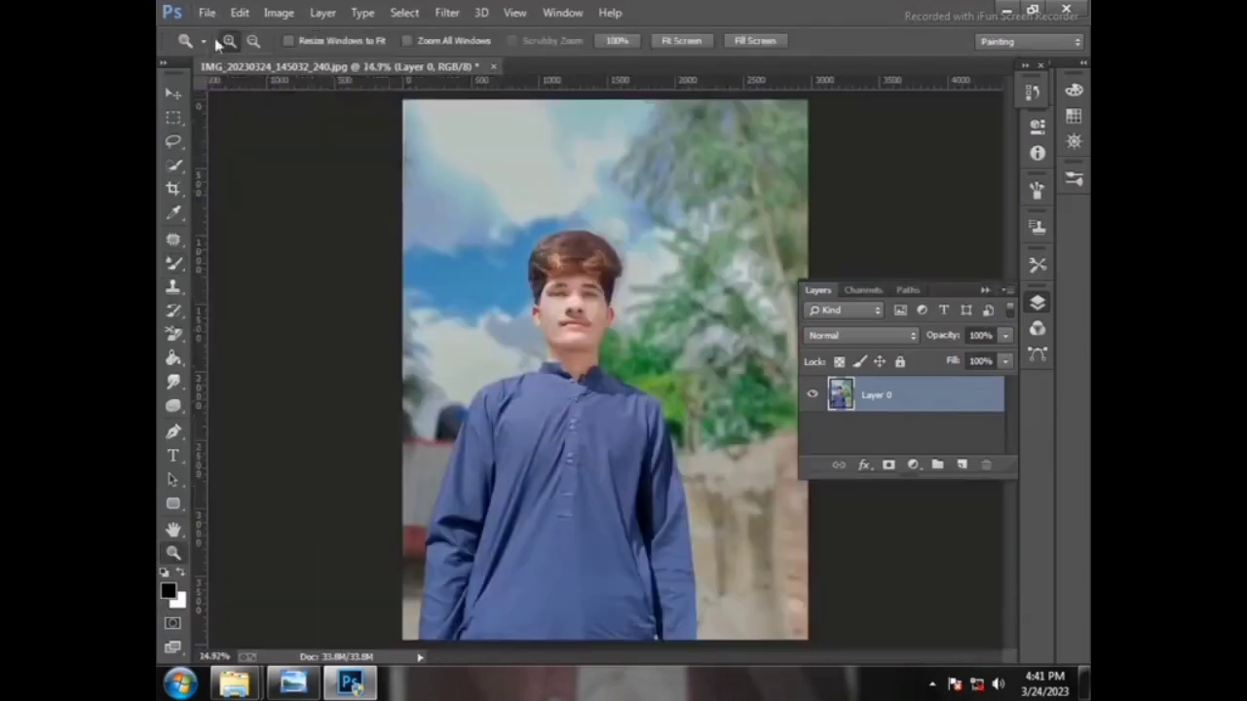
{"action": "left_click", "coordinate": [206, 13]}
{"action": "left_click", "coordinate": [321, 274]}
{"action": "left_click", "coordinate": [418, 322]}
{"action": "scroll", "coordinate": [419, 321], "scroll_direction": "down", "scroll_amount": 5}
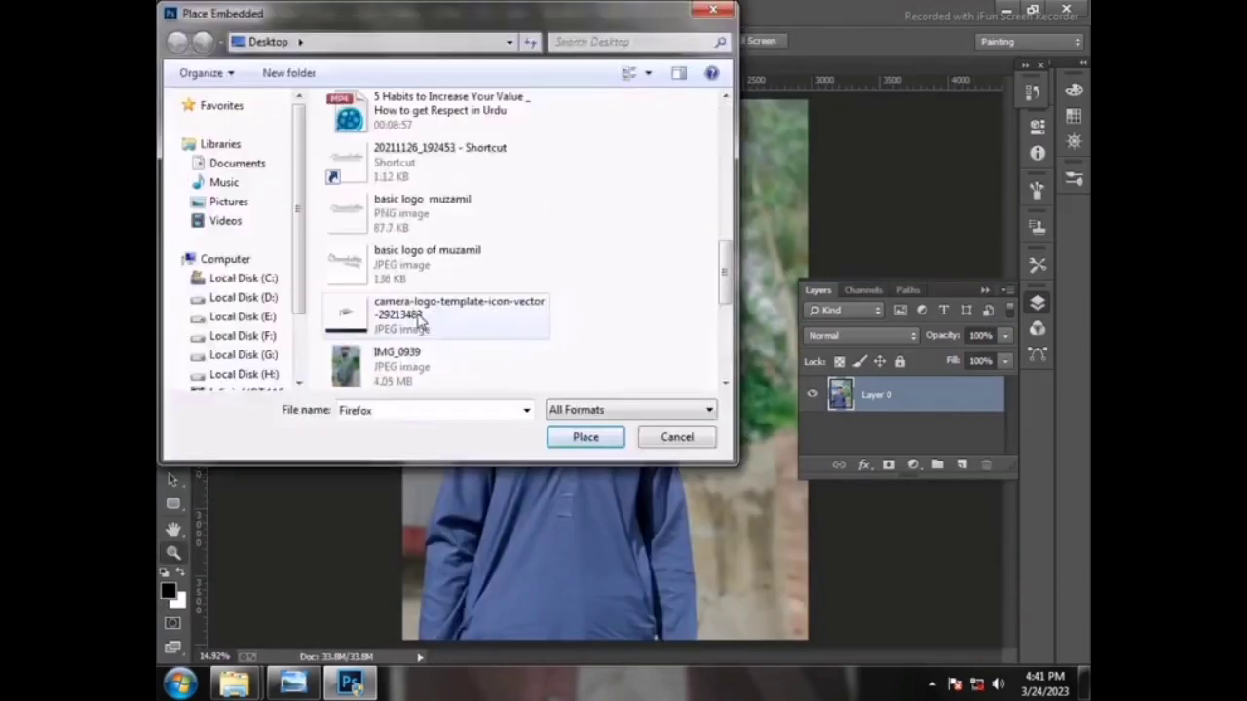
{"action": "double_click", "coordinate": [384, 210]}
{"action": "left_click_drag", "start_coordinate": [476, 240], "coordinate": [612, 474]}
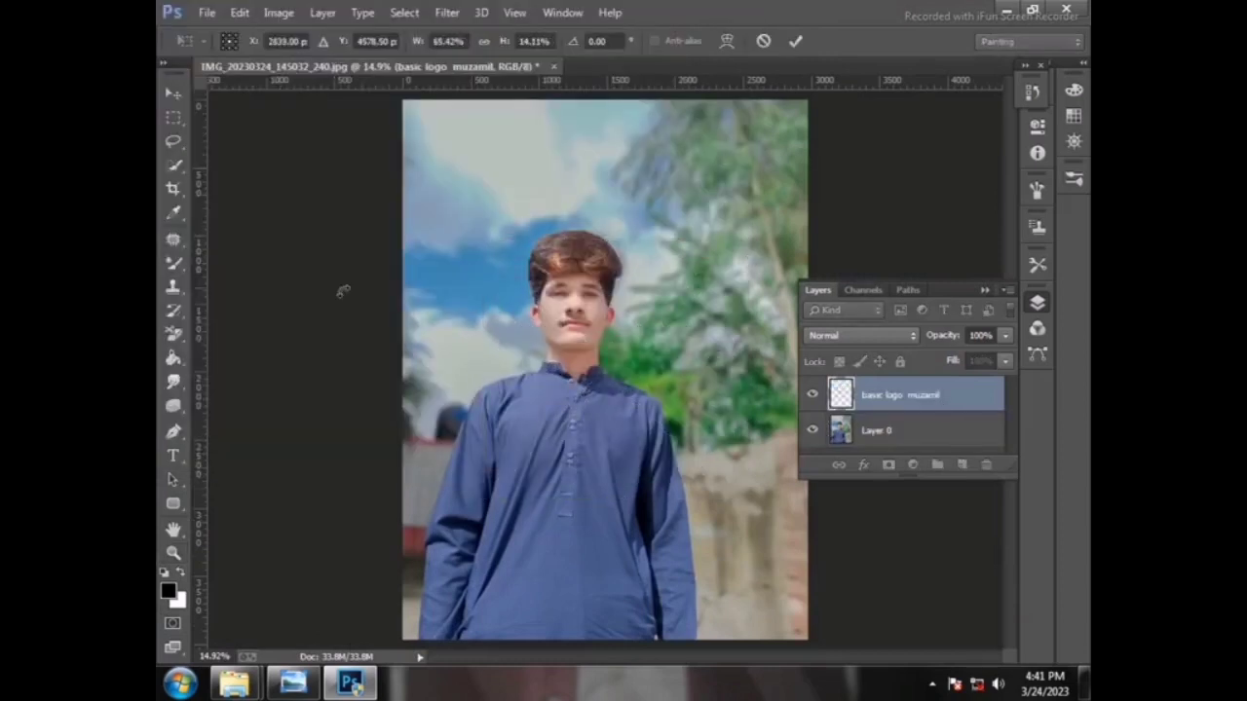
{"action": "left_click", "coordinate": [206, 13]}
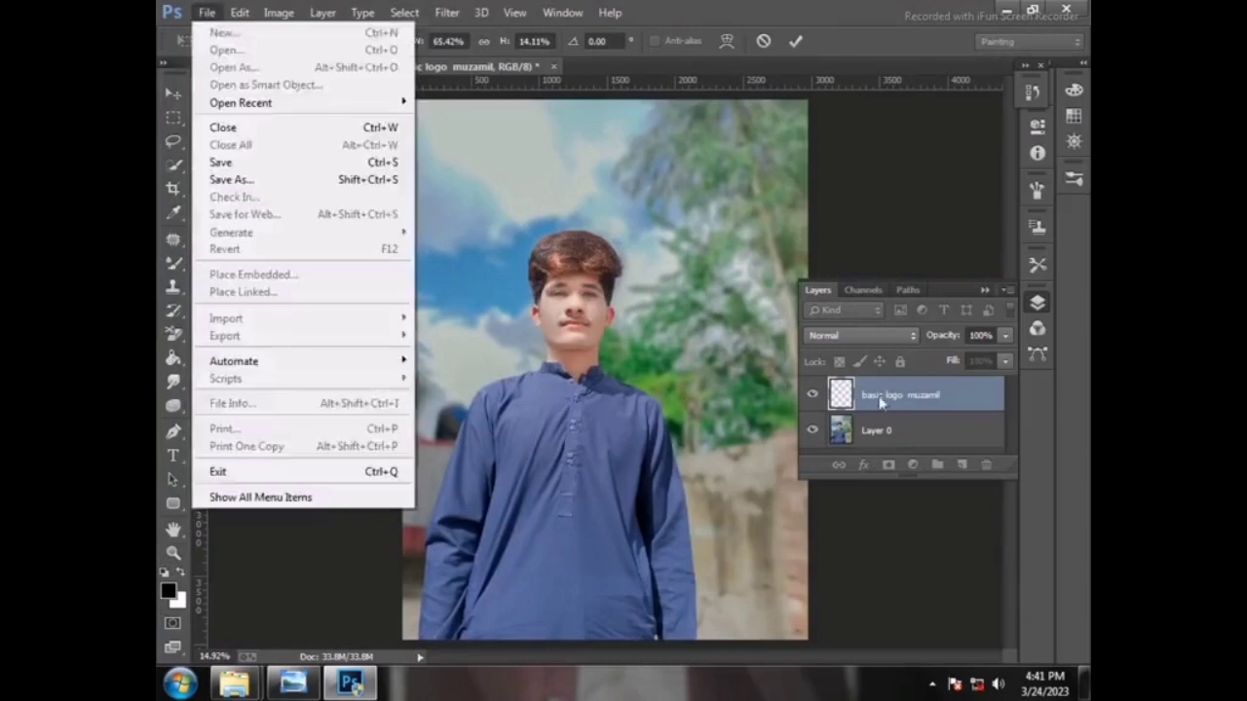
{"action": "left_click", "coordinate": [988, 437]}
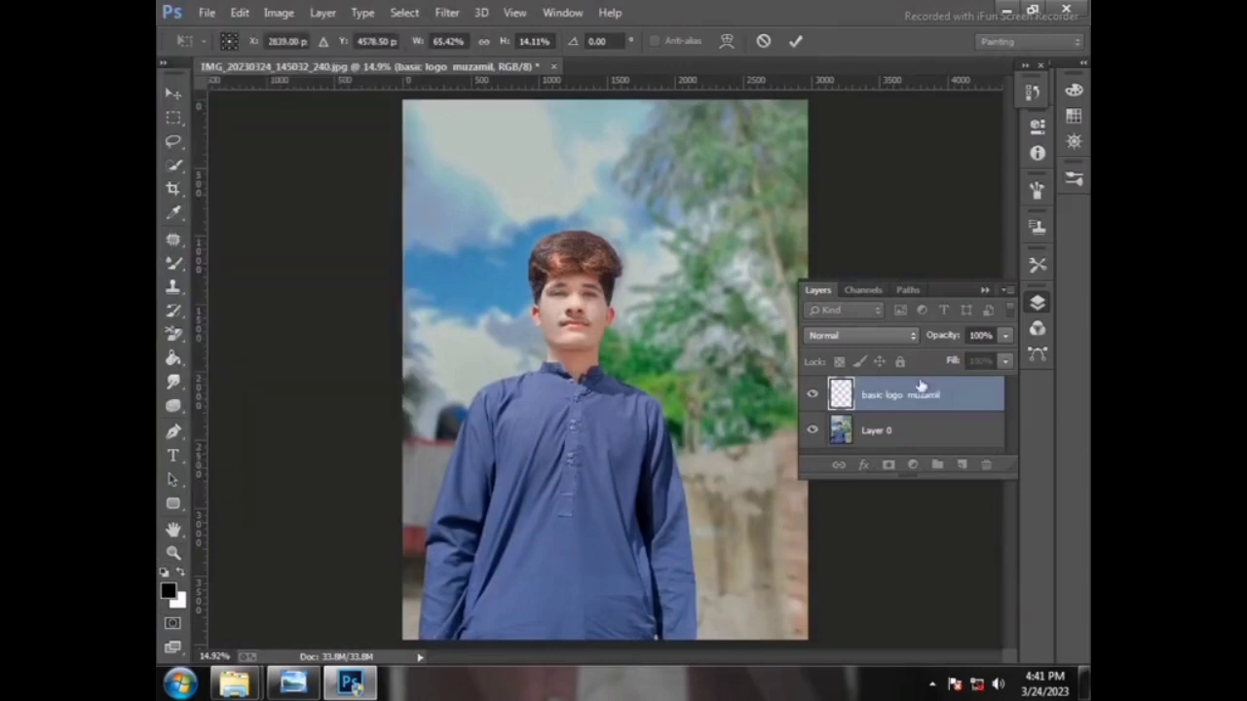
{"action": "left_click", "coordinate": [209, 14]}
{"action": "left_click", "coordinate": [765, 41]}
{"action": "left_click_drag", "start_coordinate": [158, 12], "coordinate": [160, 16]}
{"action": "left_click", "coordinate": [199, 16]}
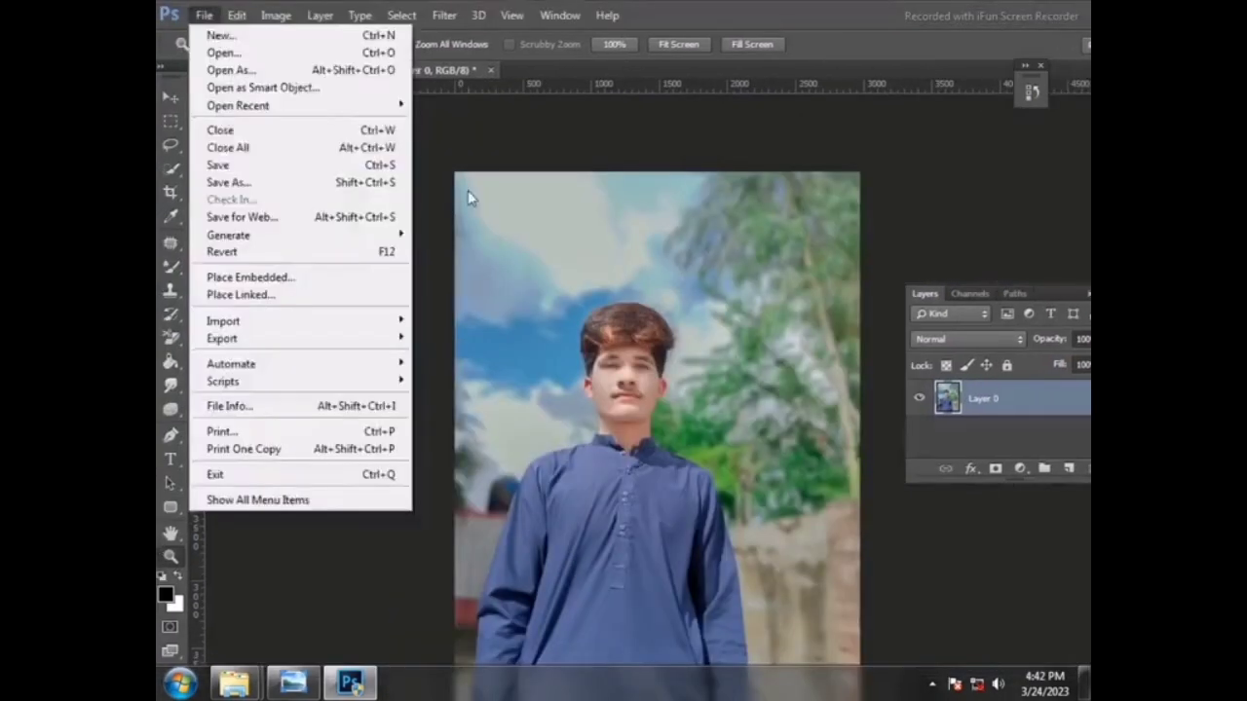
{"action": "left_click", "coordinate": [467, 192]}
{"action": "left_click", "coordinate": [178, 13]}
{"action": "left_click_drag", "start_coordinate": [180, 10], "coordinate": [187, 14]}
{"action": "left_click", "coordinate": [188, 47]}
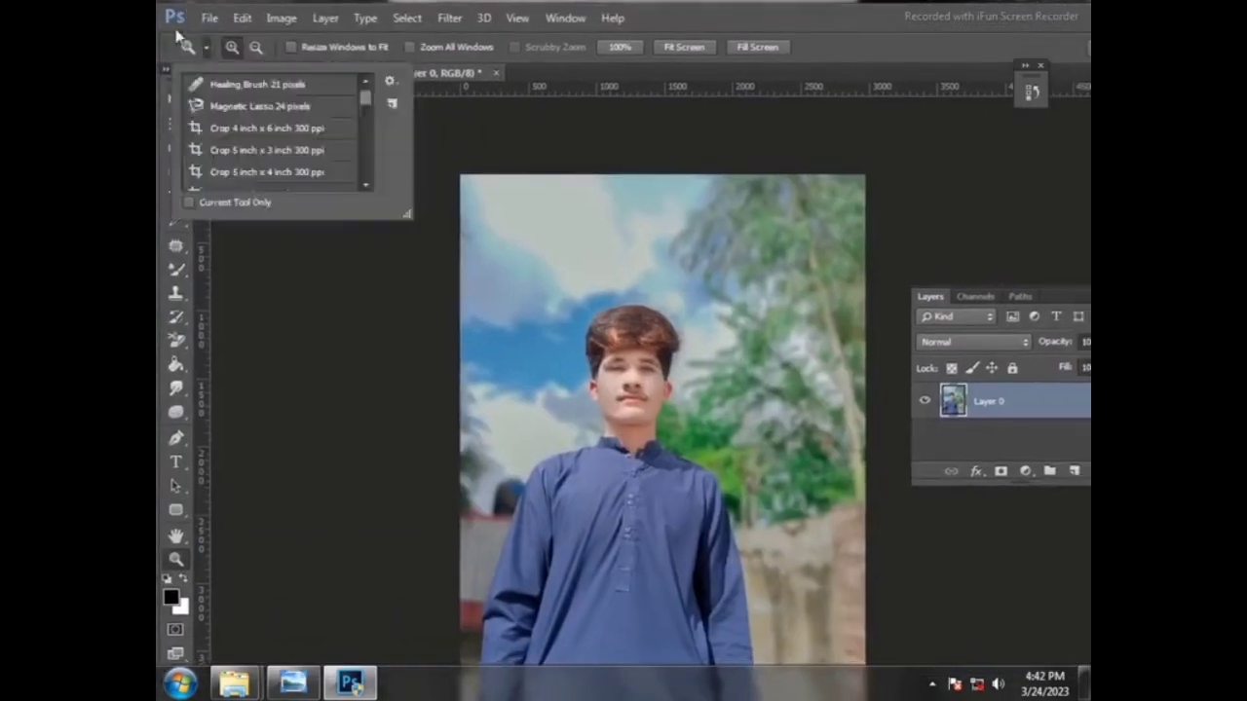
{"action": "left_click", "coordinate": [176, 16]}
{"action": "left_click", "coordinate": [234, 107]}
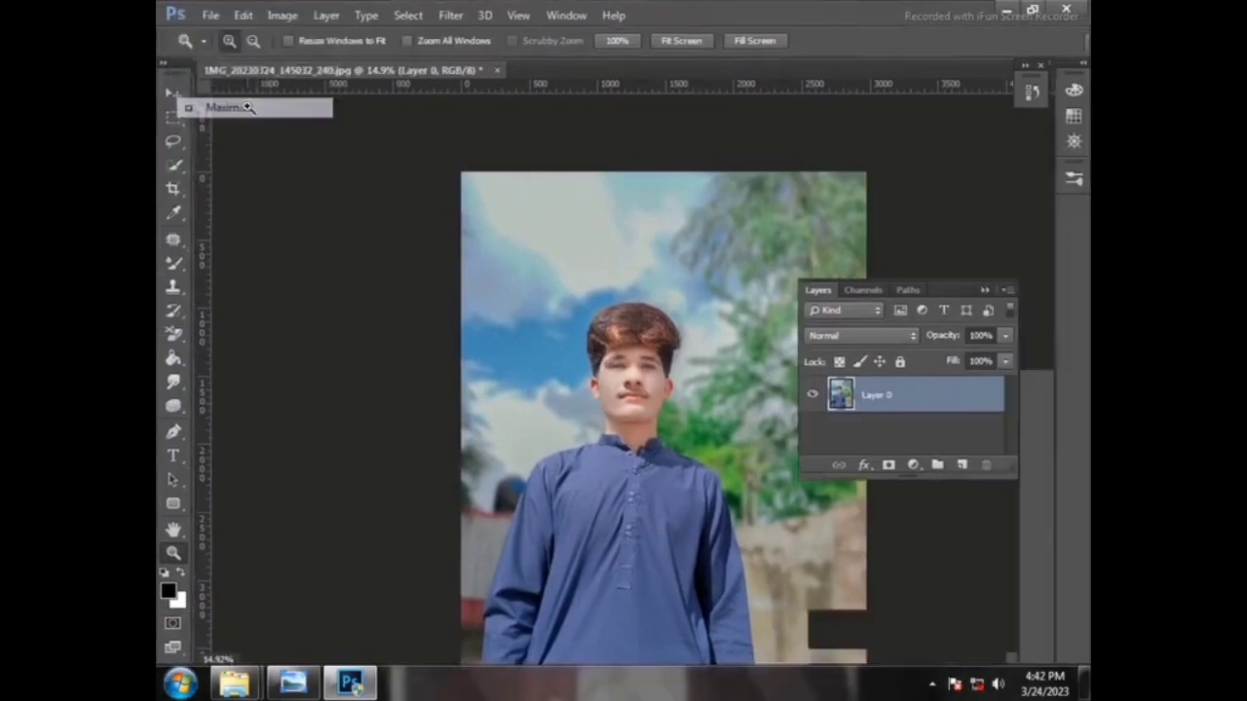
Step: Embed the basic logo PNG from the Desktop, positioning it small over the trees beside the man's shoulder
{"action": "left_click", "coordinate": [207, 12]}
{"action": "left_click", "coordinate": [243, 273]}
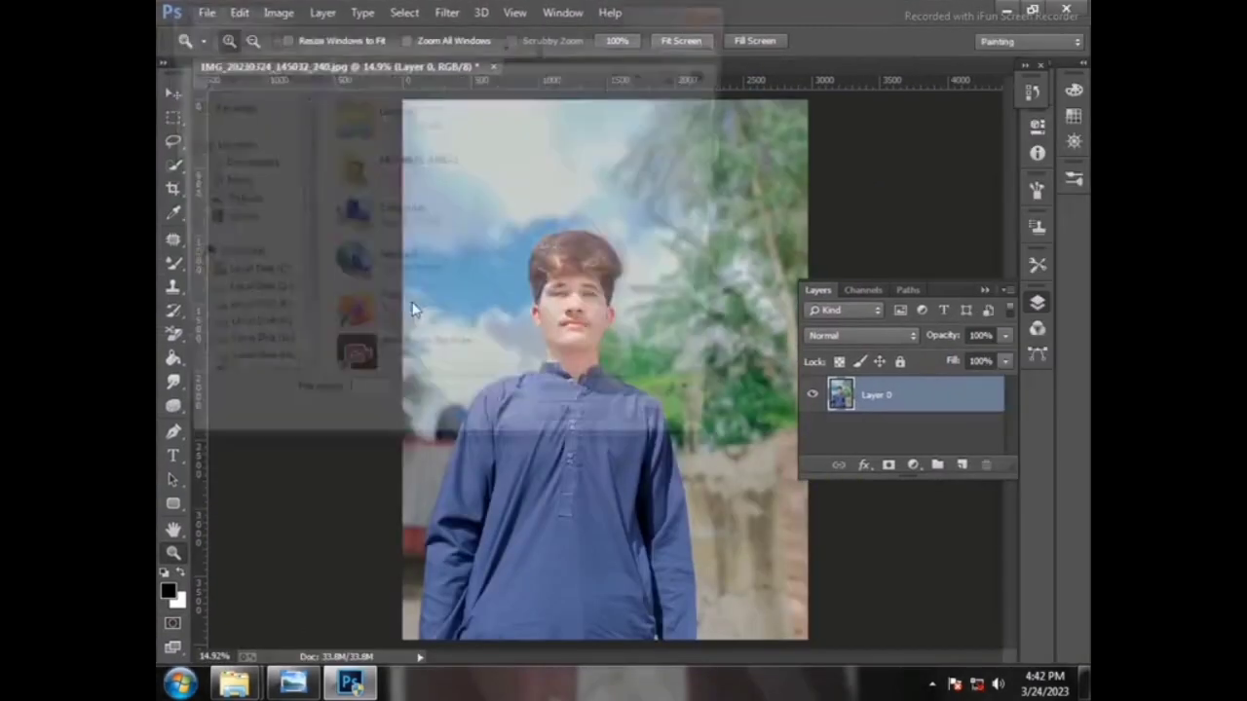
{"action": "scroll", "coordinate": [478, 312], "scroll_direction": "down", "scroll_amount": 5}
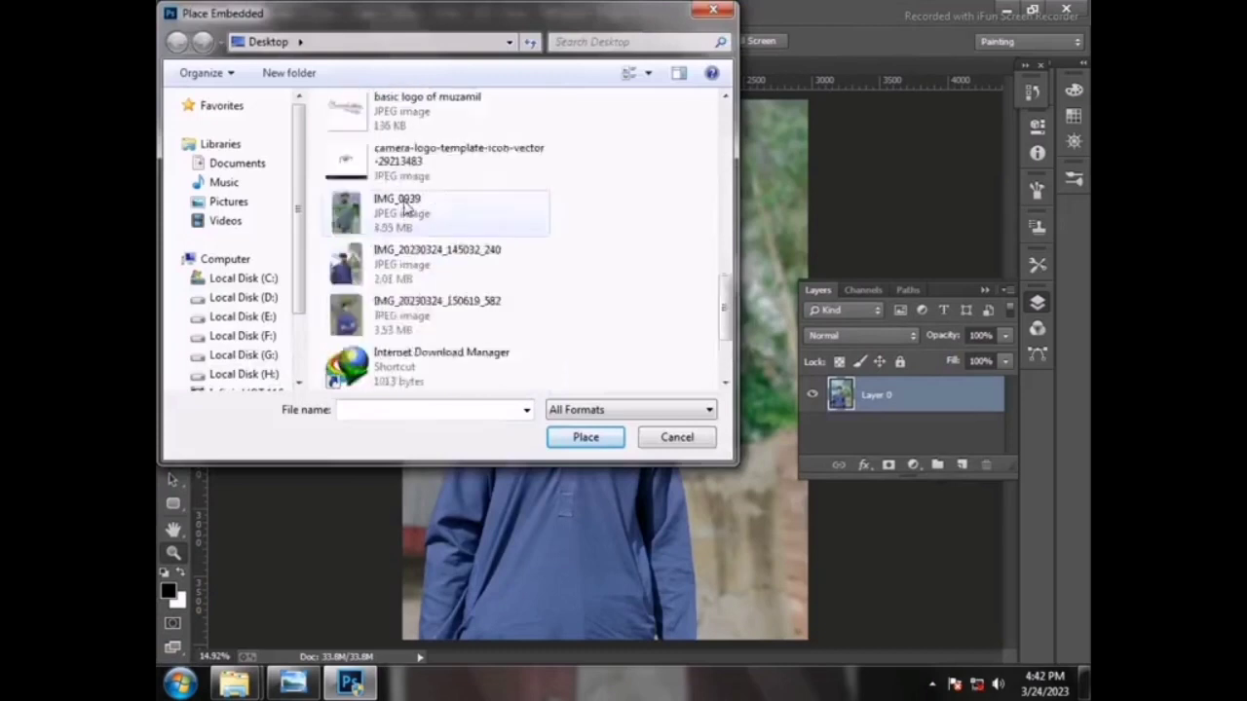
{"action": "scroll", "coordinate": [418, 243], "scroll_direction": "up", "scroll_amount": 2}
{"action": "scroll", "coordinate": [389, 195], "scroll_direction": "down", "scroll_amount": 1}
{"action": "double_click", "coordinate": [380, 185]}
{"action": "left_click_drag", "start_coordinate": [475, 240], "coordinate": [673, 357]}
{"action": "key", "text": "Return"}
Step: Save the photo to the Desktop as the JPEG IMG_20230324_145032_240, replacing the existing file and accepting the default JPEG options
{"action": "left_click", "coordinate": [207, 12]}
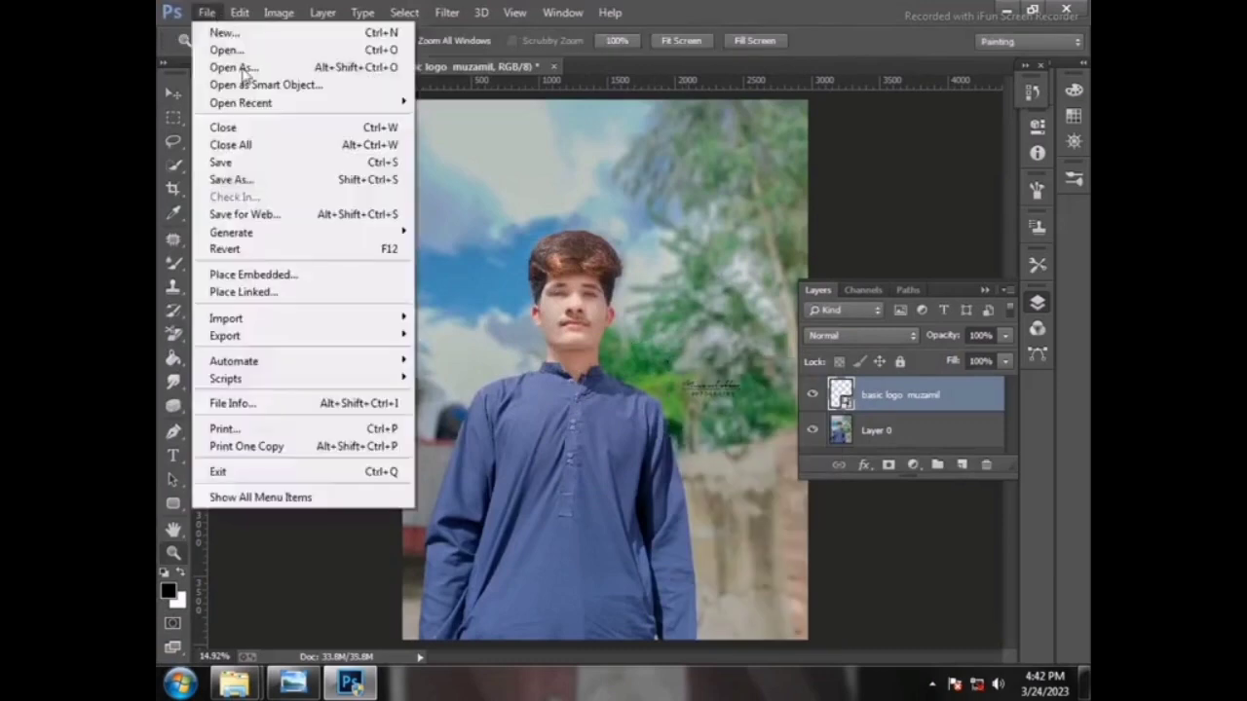
{"action": "left_click", "coordinate": [270, 181]}
{"action": "left_click", "coordinate": [419, 396]}
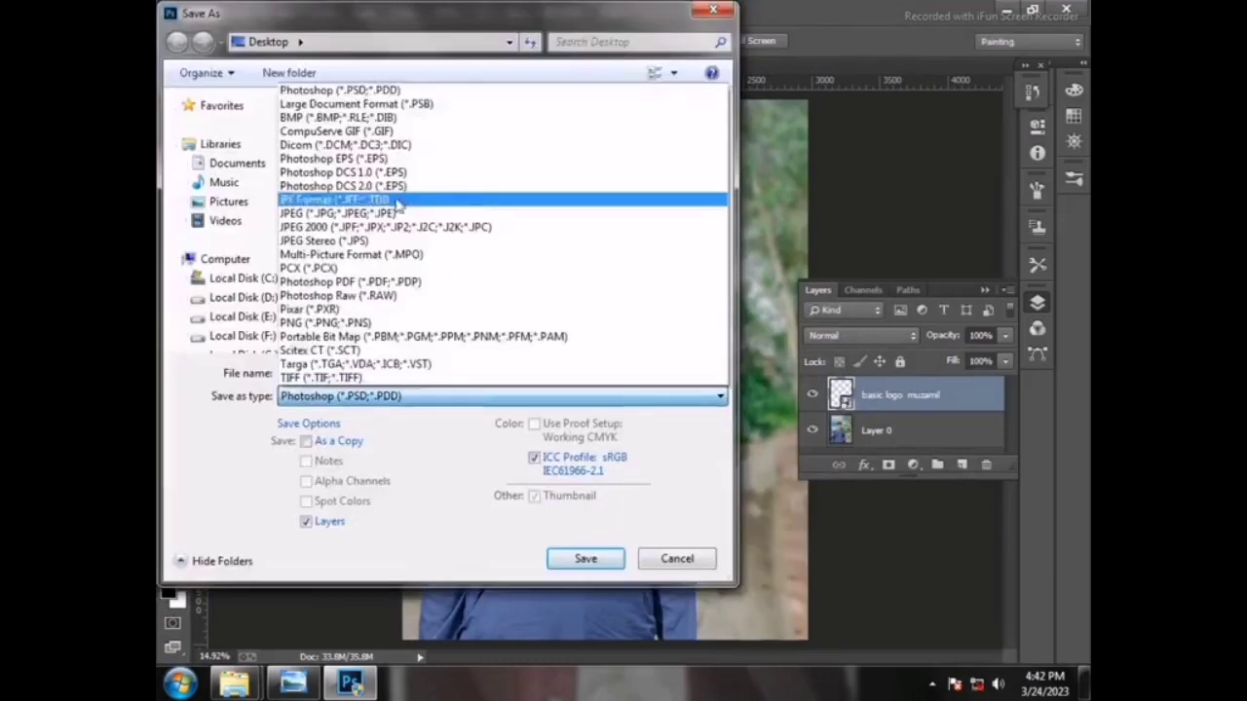
{"action": "left_click", "coordinate": [390, 214]}
{"action": "key", "text": "Return"}
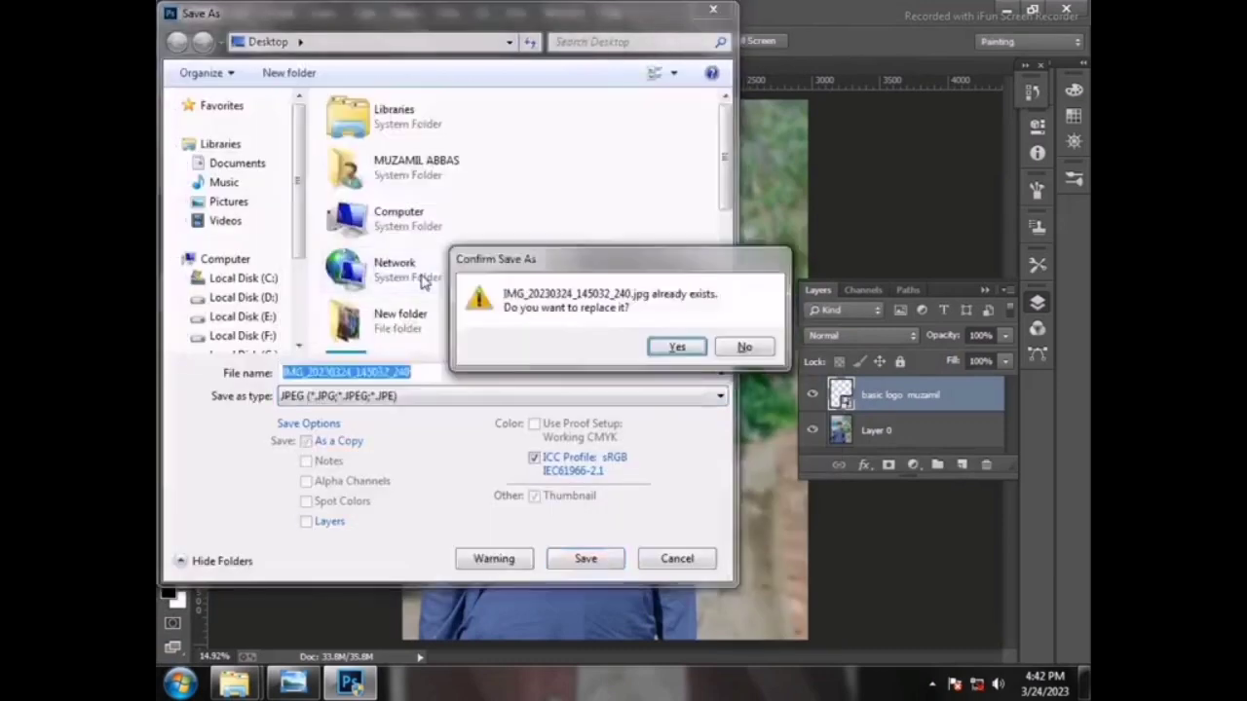
{"action": "key", "text": "Return"}
{"action": "key", "text": "Return"}
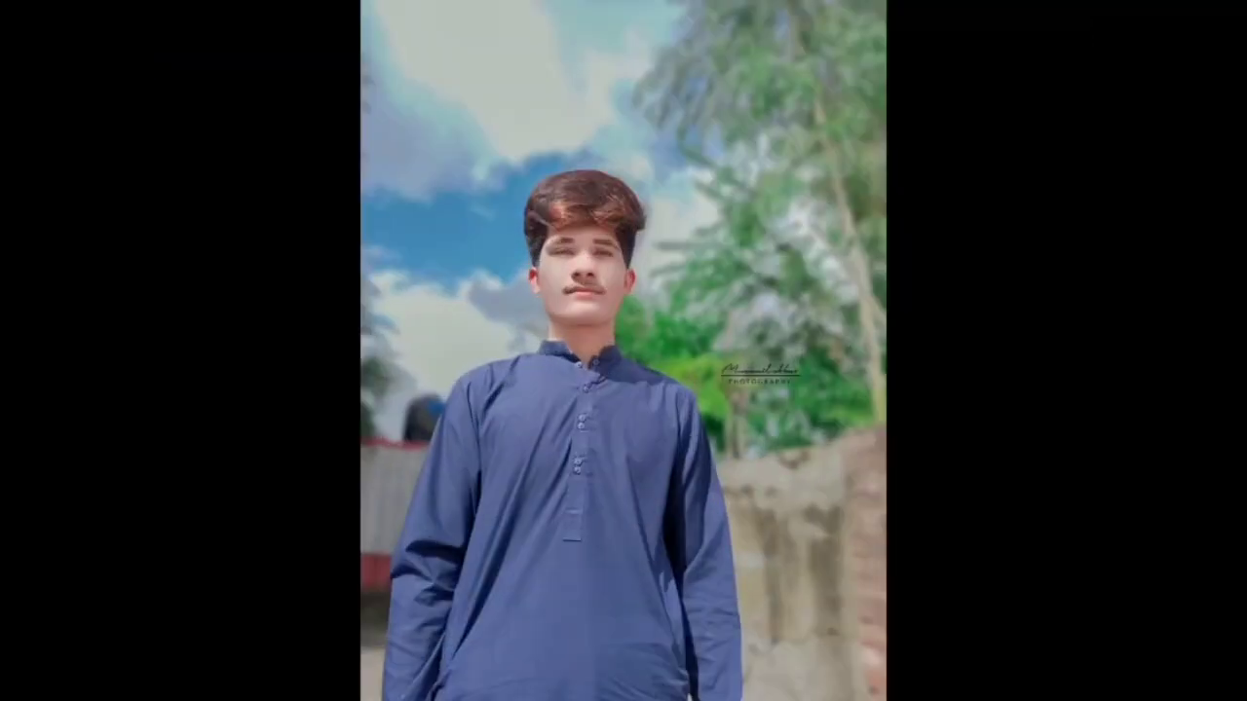